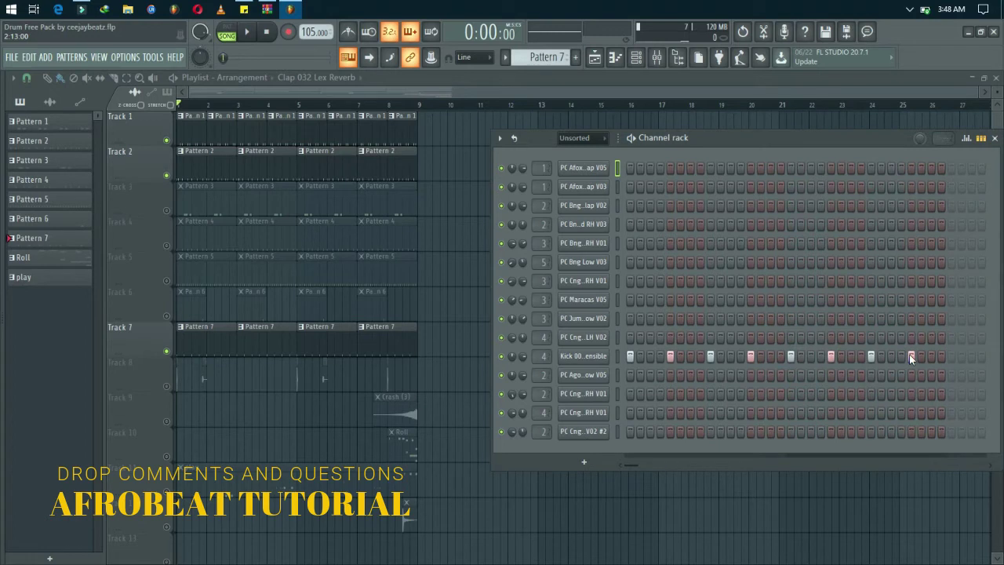
Step: Clear all the kick steps from Pattern 7
left_click_drag(912, 356, 626, 355)
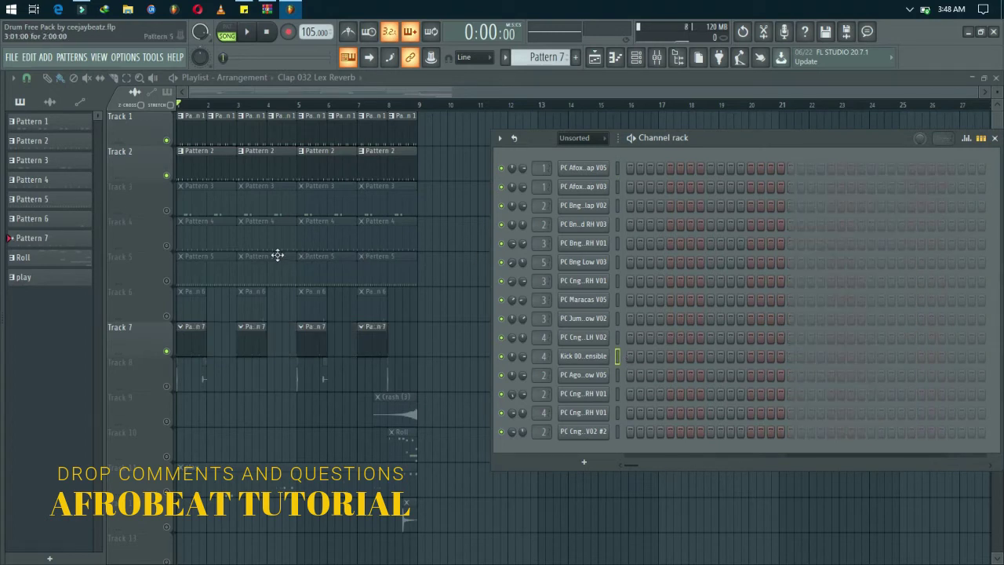
Step: Turn all the playlist tracks back on and play the arrangement up to its closing bars
right_click(169, 142)
right_click(170, 142)
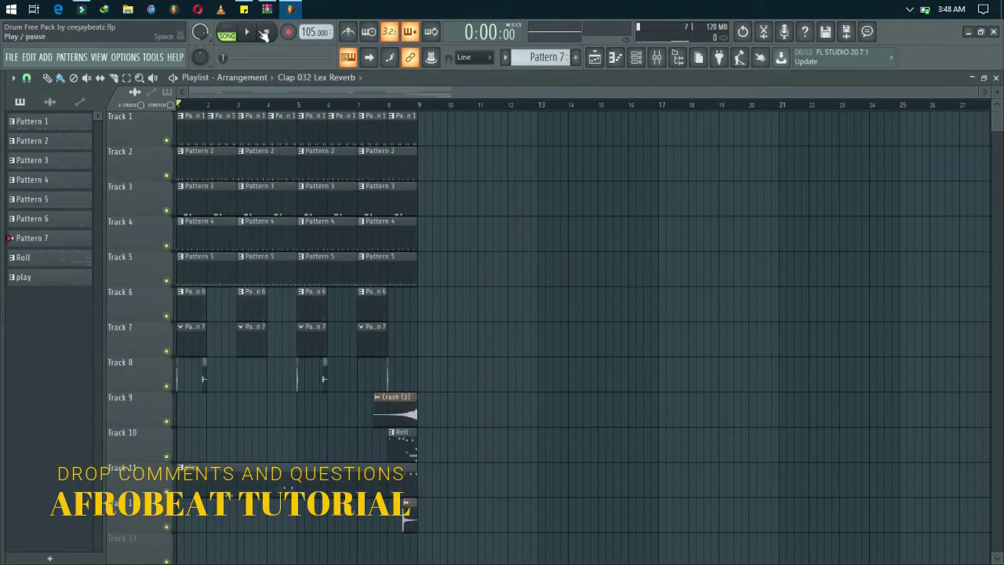
left_click(247, 33)
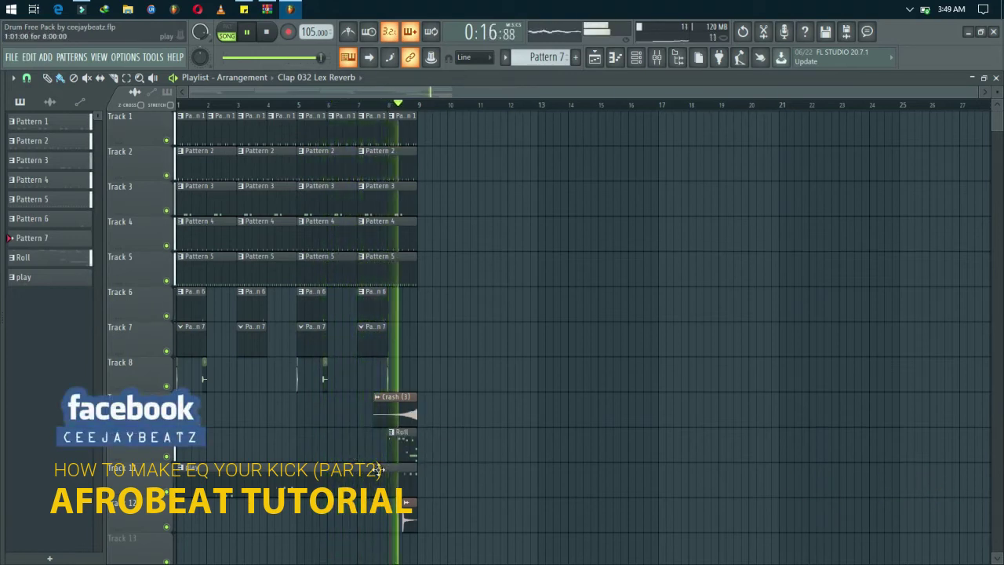
key("space")
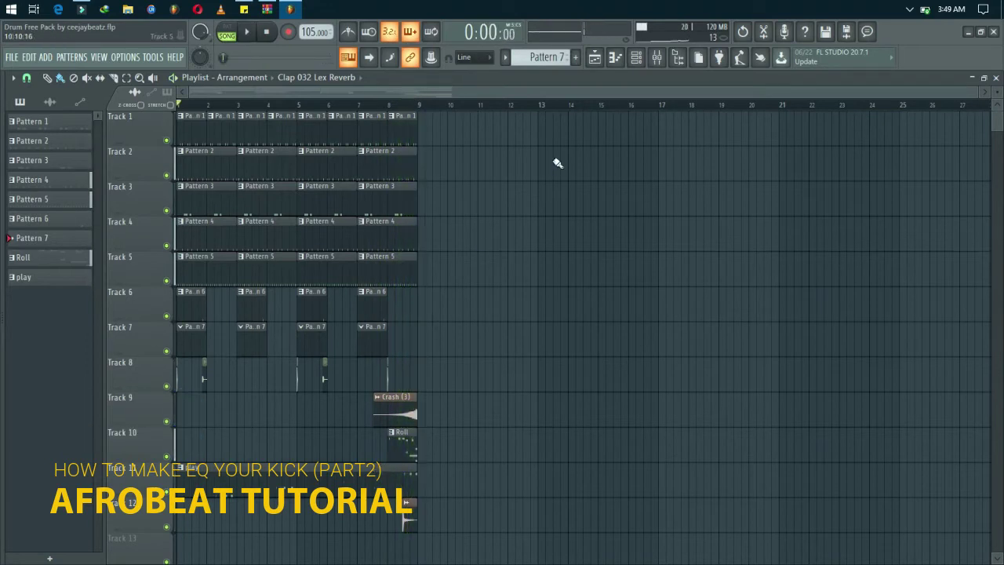
Step: Open the Kick 003 Sensible channel settings and turn the sample's fade out down to zero
left_click(636, 57)
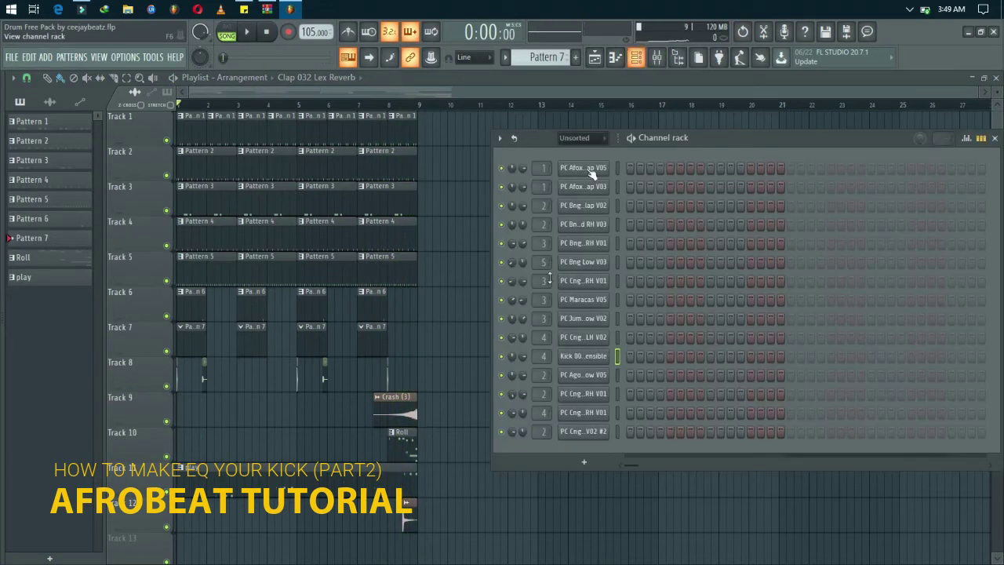
left_click(584, 356)
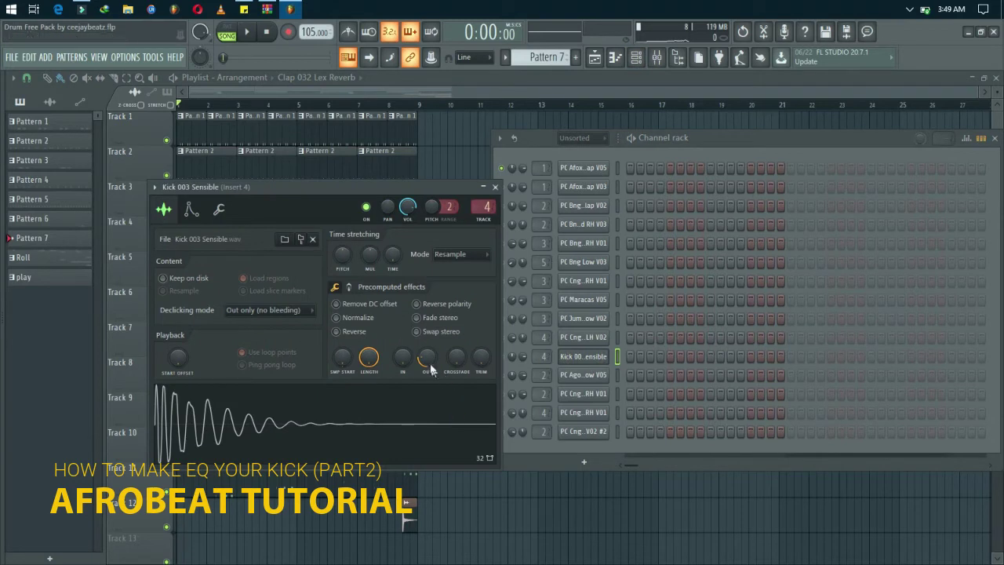
left_click_drag(428, 359, 429, 362)
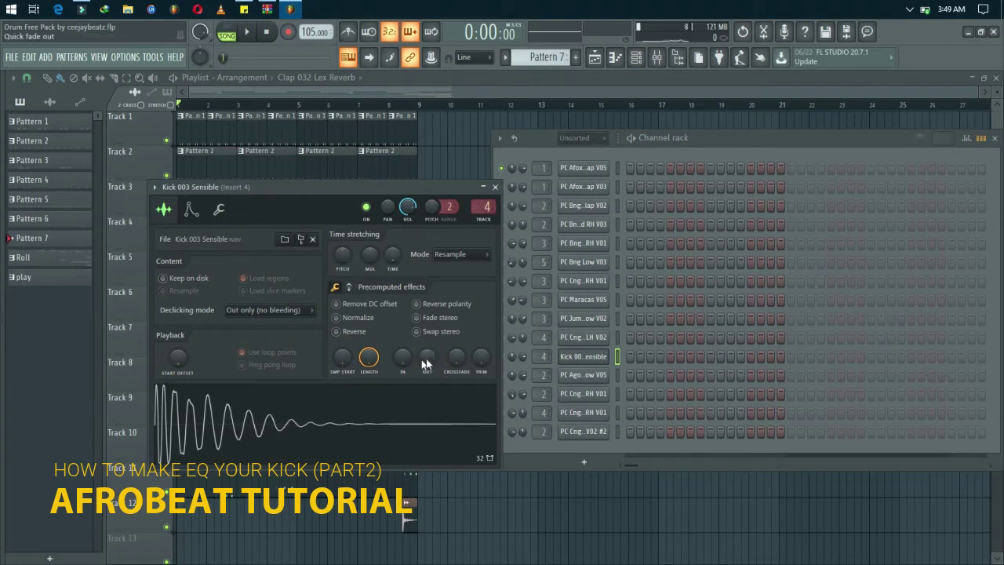
mouse_move(427, 358)
left_mouse_down()
mouse_move(427, 341)
mouse_move(427, 359)
left_mouse_up()
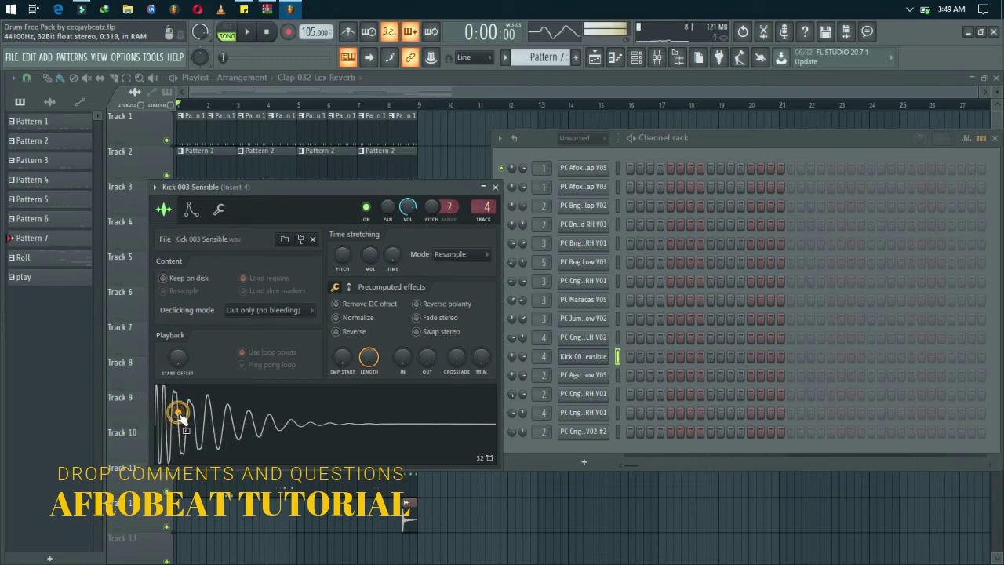
Step: Delete Fruity parametric EQ 2 from mixer Insert 4 and close the mixer
left_click(656, 58)
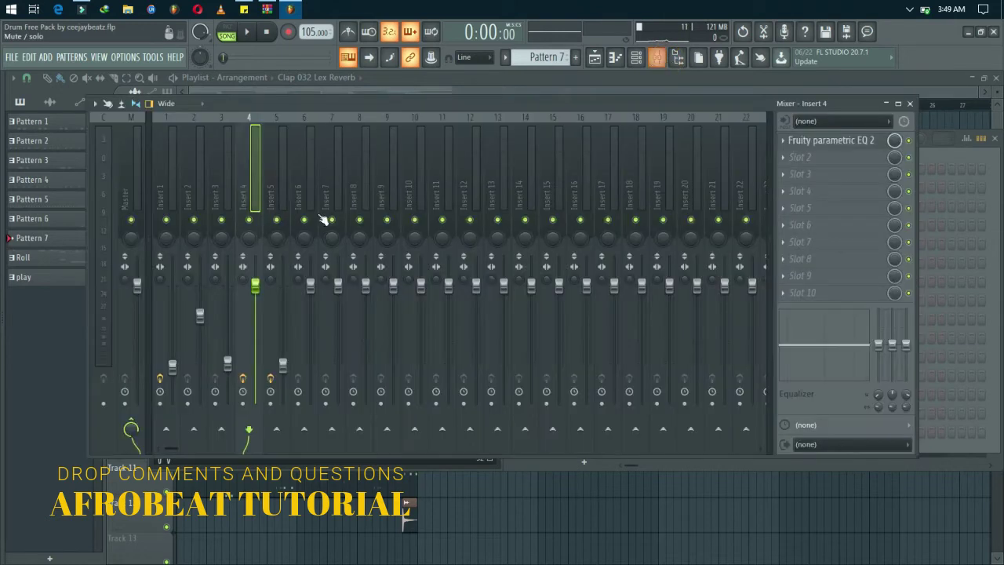
left_click(782, 141)
left_click(788, 170)
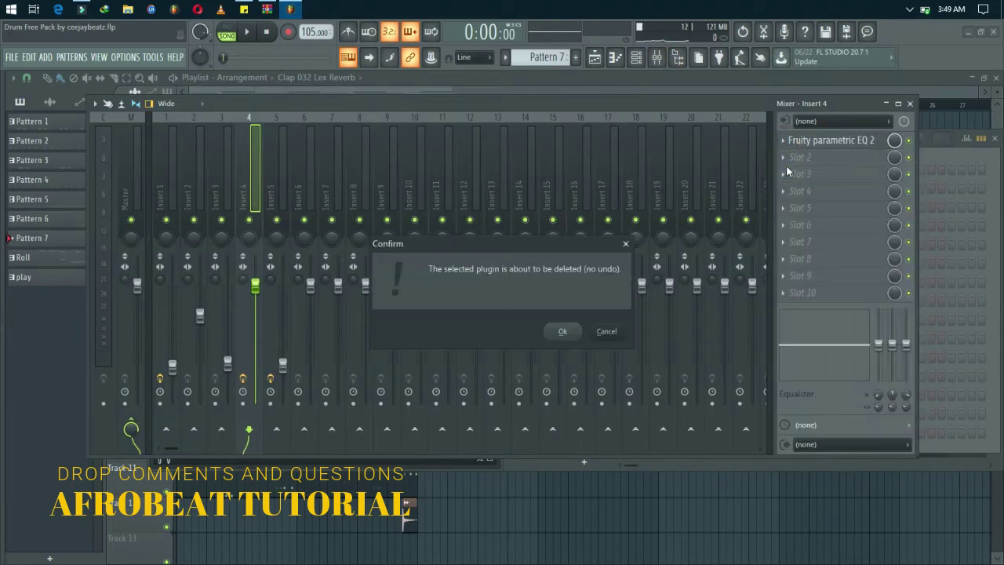
key("Return")
key("F9")
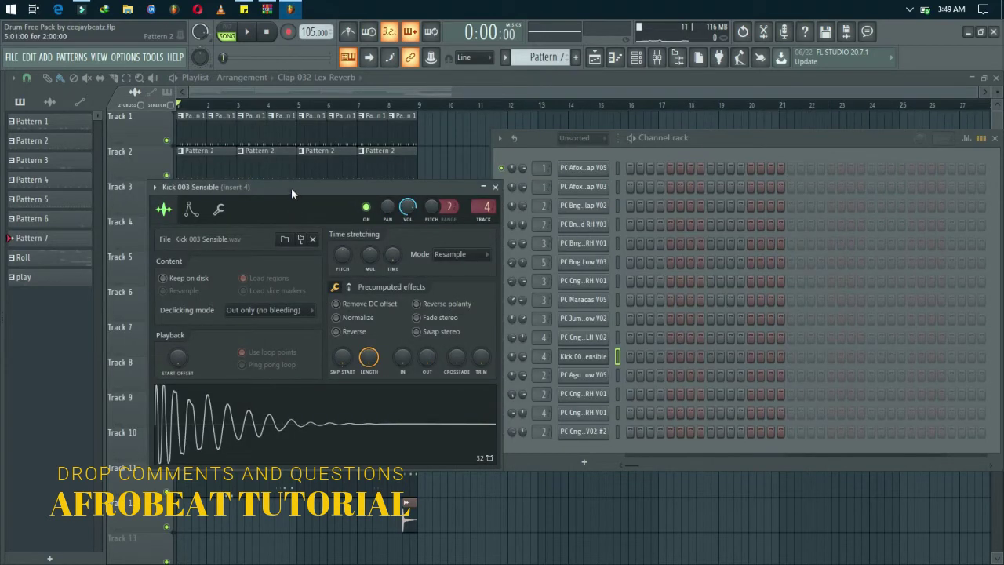
Step: Try a fade out of about 28% on the kick sample and reset it to zero
left_click_drag(291, 188, 324, 163)
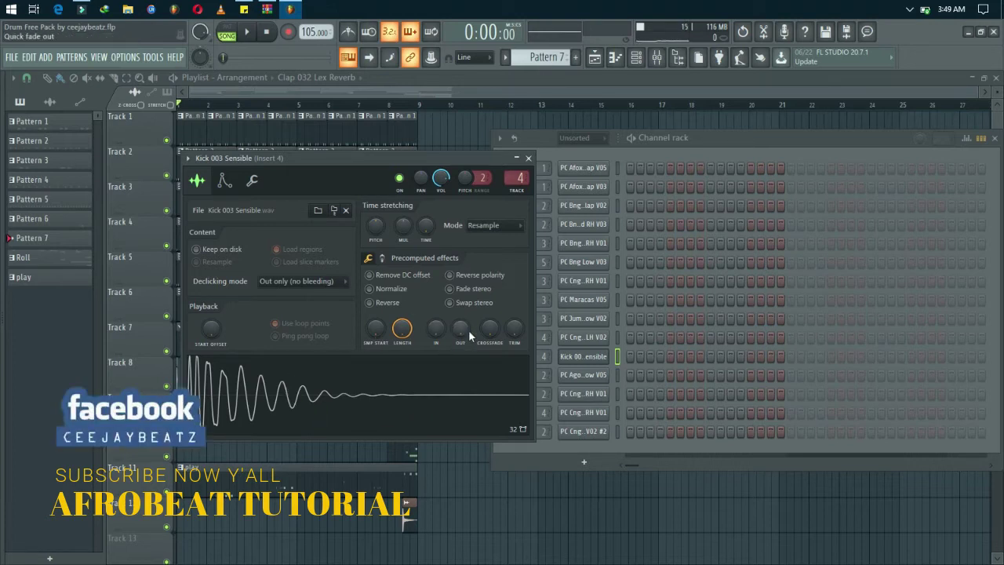
left_click_drag(468, 331, 469, 306)
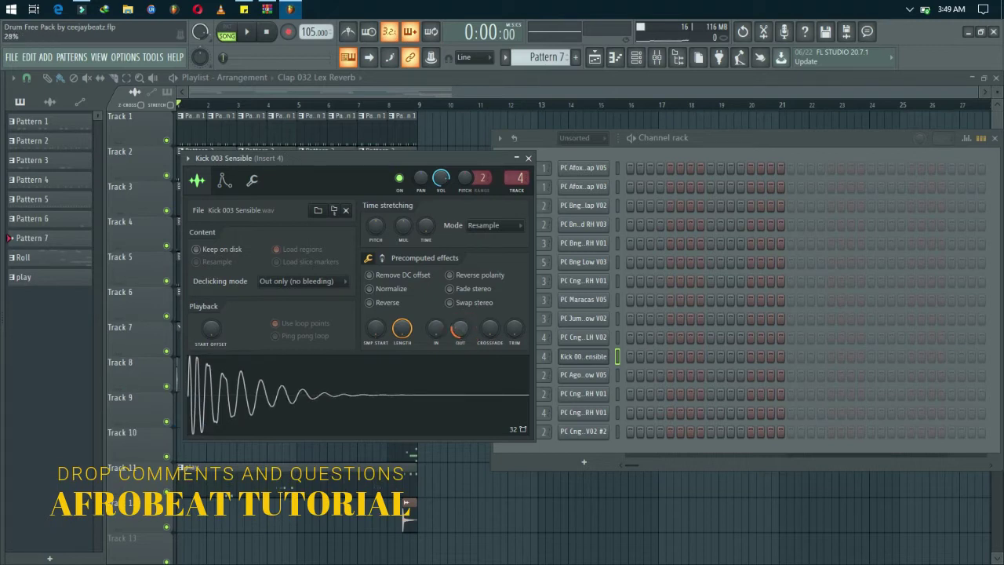
left_click_drag(468, 309, 468, 306)
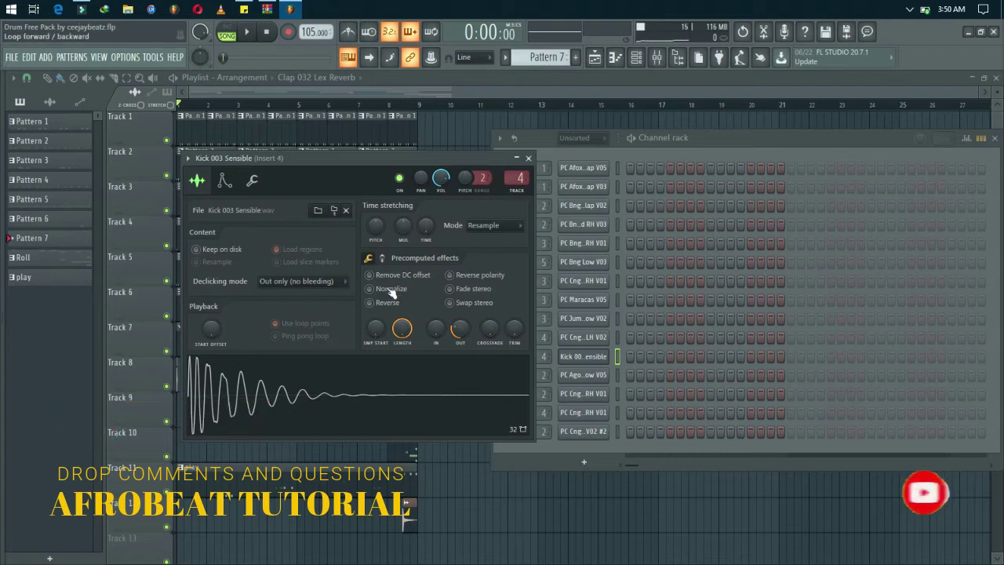
left_click_drag(334, 160, 369, 170)
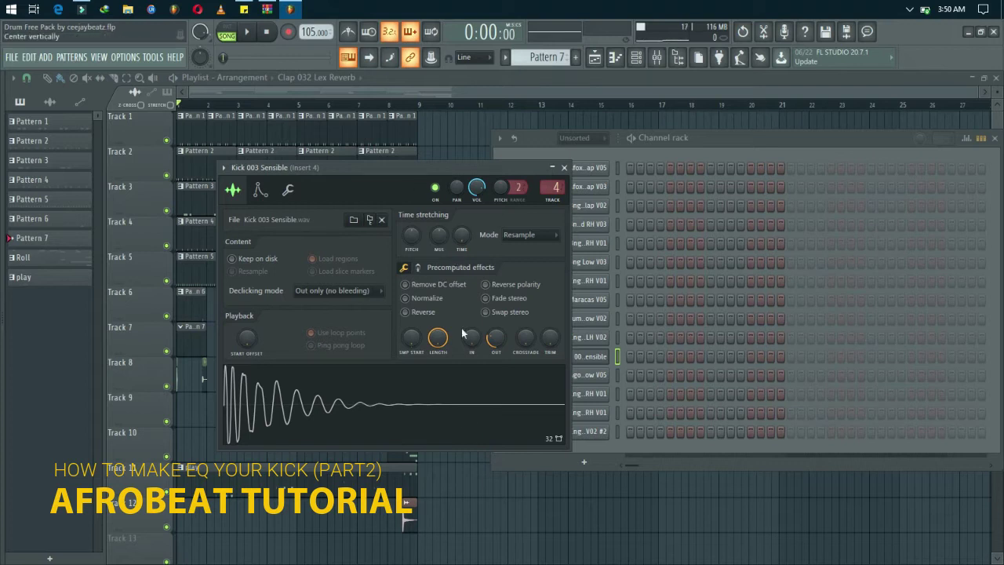
left_click_drag(492, 339, 494, 349)
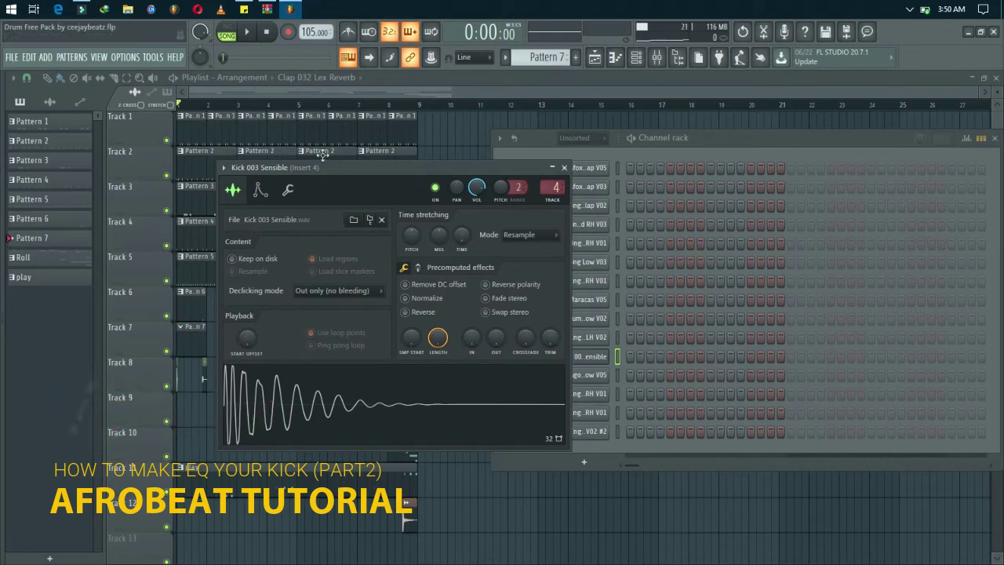
Step: Raise the kick sample's fade out to its maximum, keeping the channel settings window clear of the playlist
left_click_drag(324, 166, 614, 175)
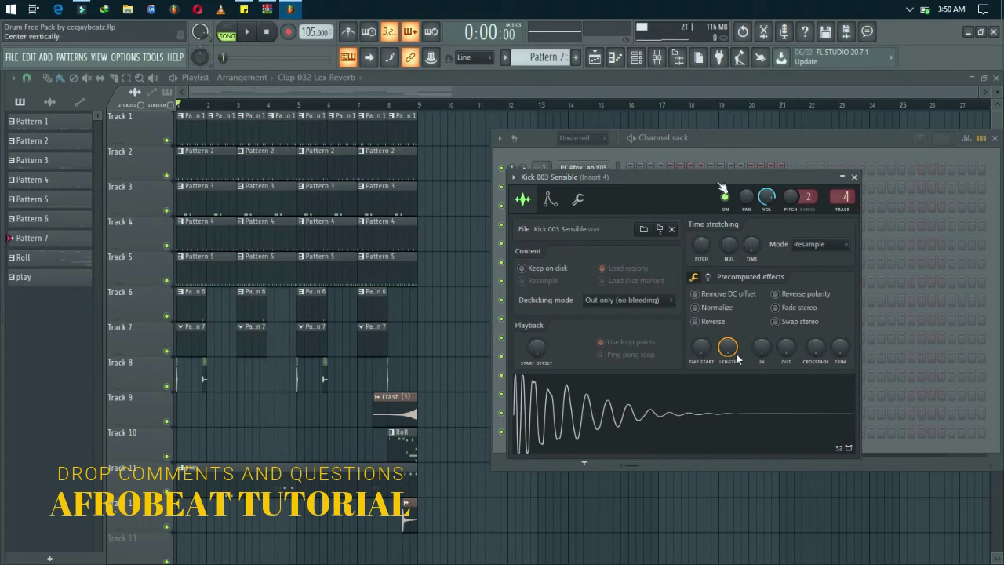
left_click(671, 176)
left_click_drag(672, 175, 582, 188)
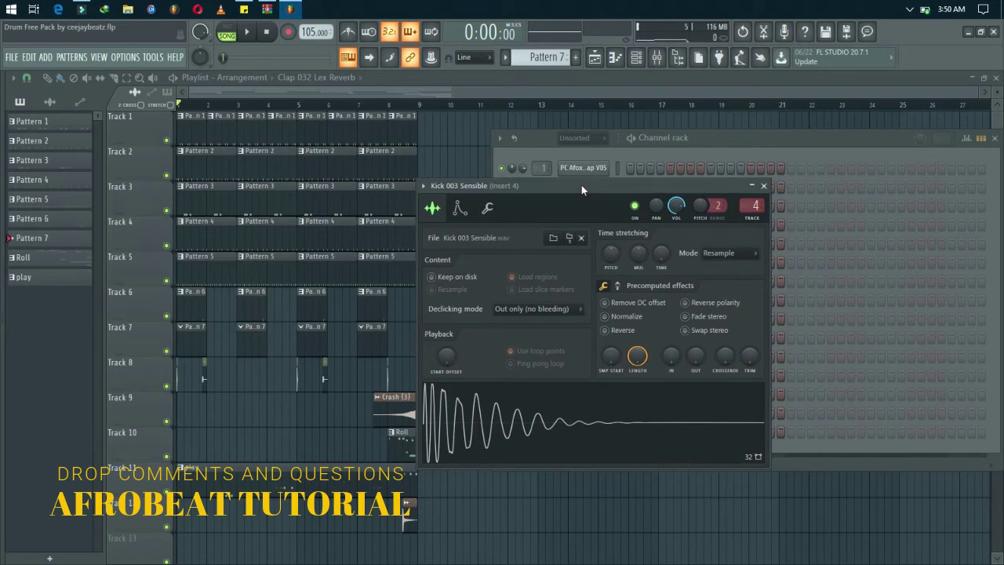
mouse_move(696, 356)
left_mouse_down()
mouse_move(696, 398)
mouse_move(695, 357)
left_mouse_up()
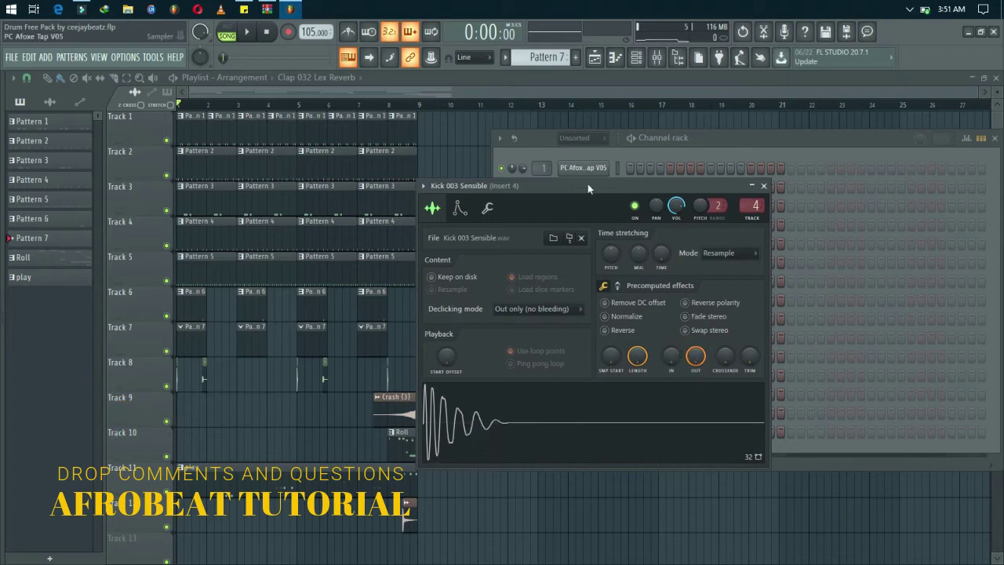
left_click_drag(585, 186, 477, 183)
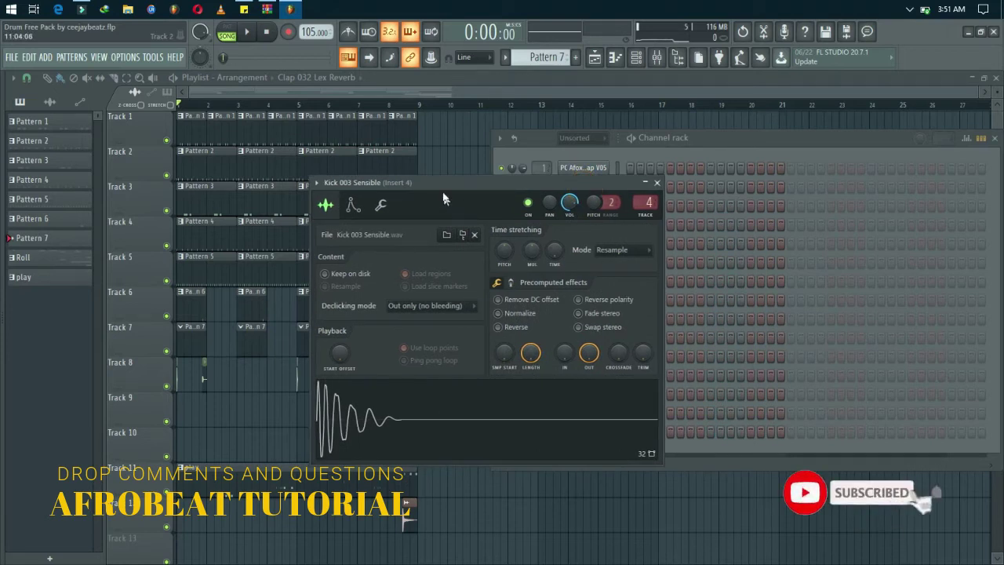
mouse_move(437, 185)
left_mouse_down()
mouse_move(461, 187)
mouse_move(367, 195)
mouse_move(427, 188)
left_mouse_up()
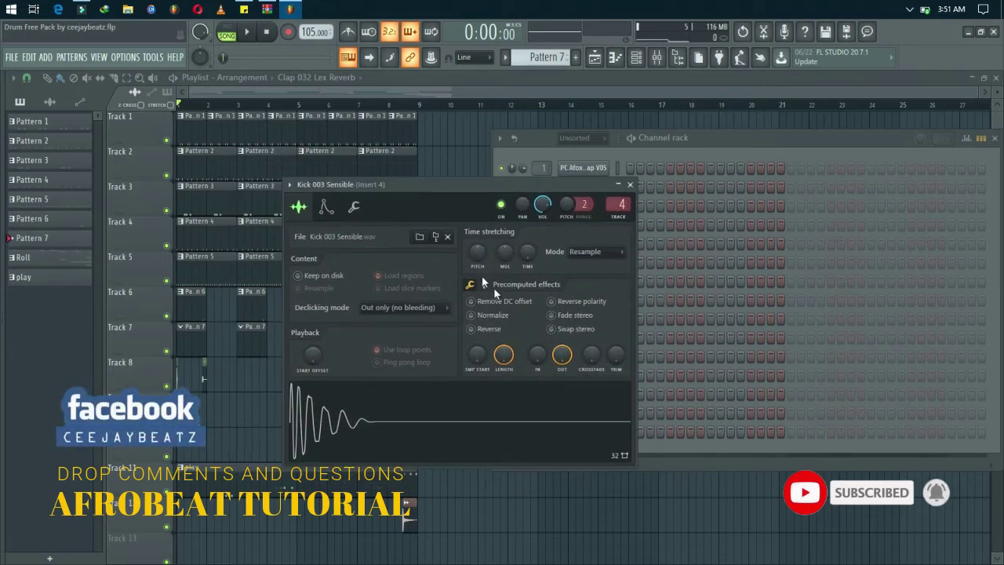
Step: Reduce the kick sample's fade out in stages to 0% and close its channel settings
left_click_drag(560, 356, 560, 388)
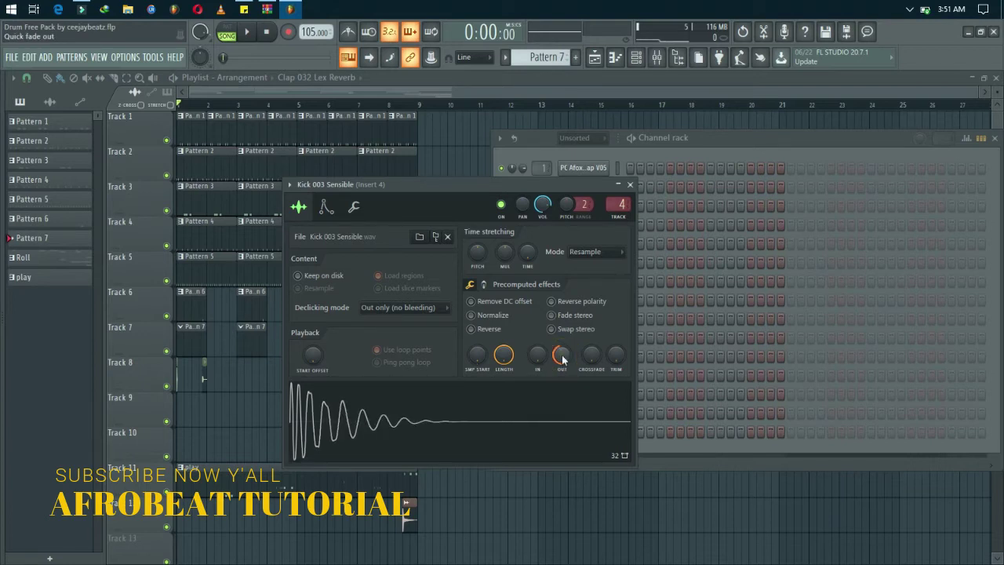
scroll(562, 358, "down", 3)
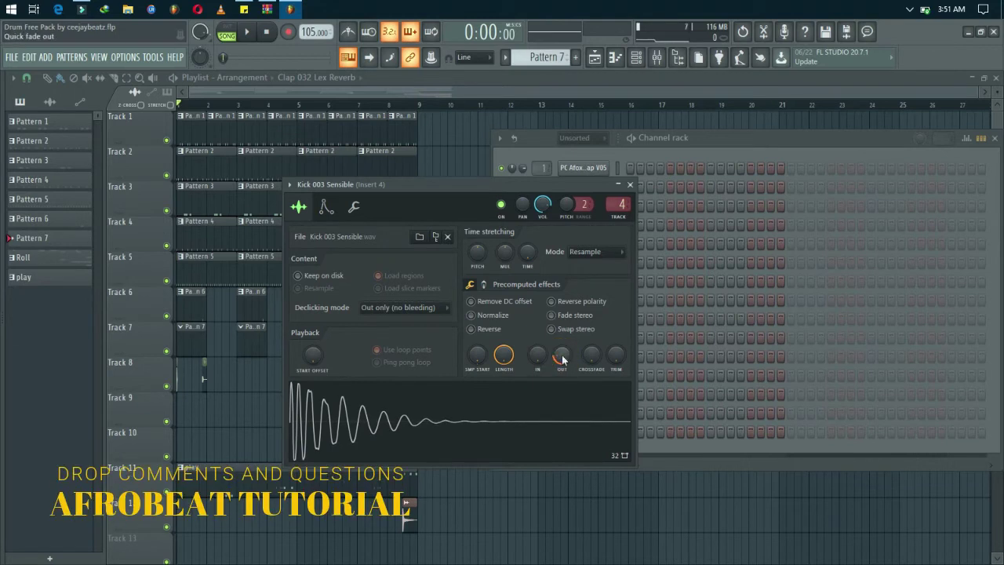
left_click_drag(562, 359, 562, 351)
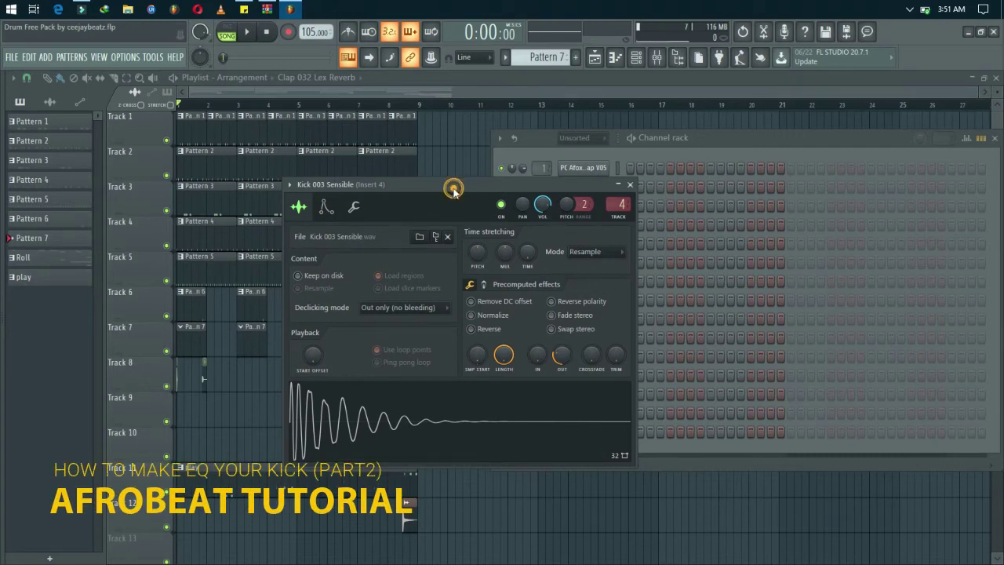
left_click_drag(453, 189, 440, 190)
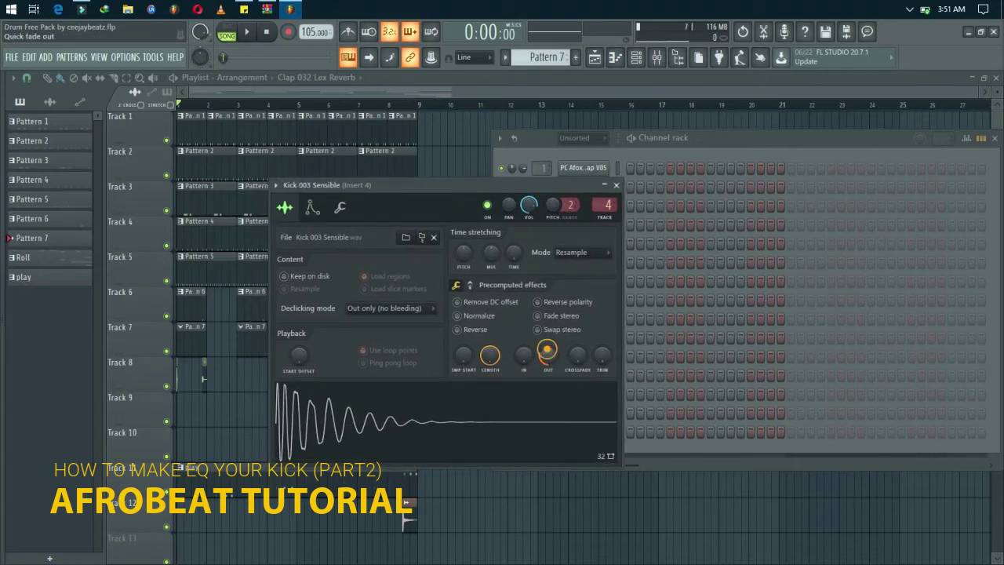
left_click_drag(547, 349, 547, 371)
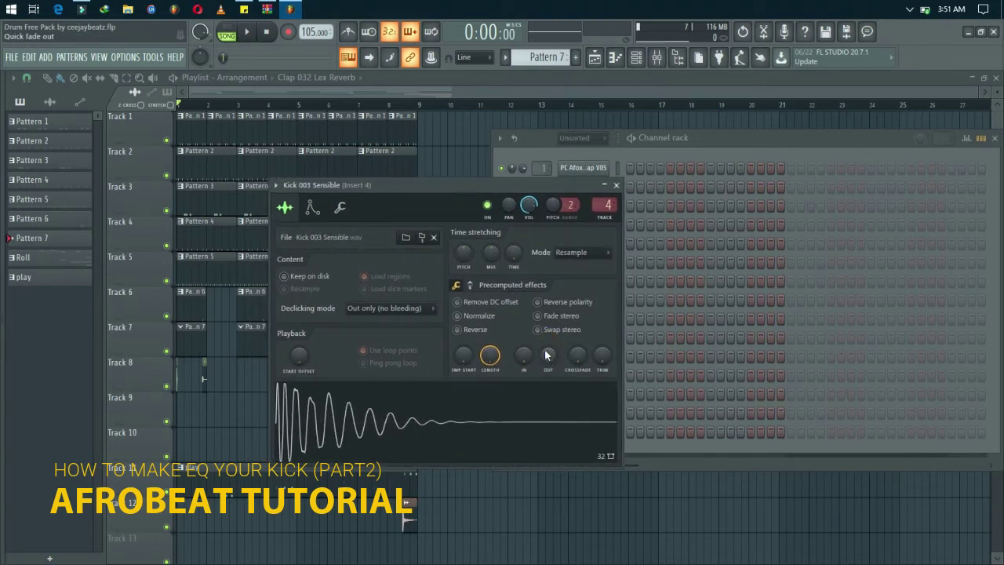
mouse_move(553, 368)
left_mouse_down()
mouse_move(553, 349)
mouse_move(552, 370)
left_mouse_up()
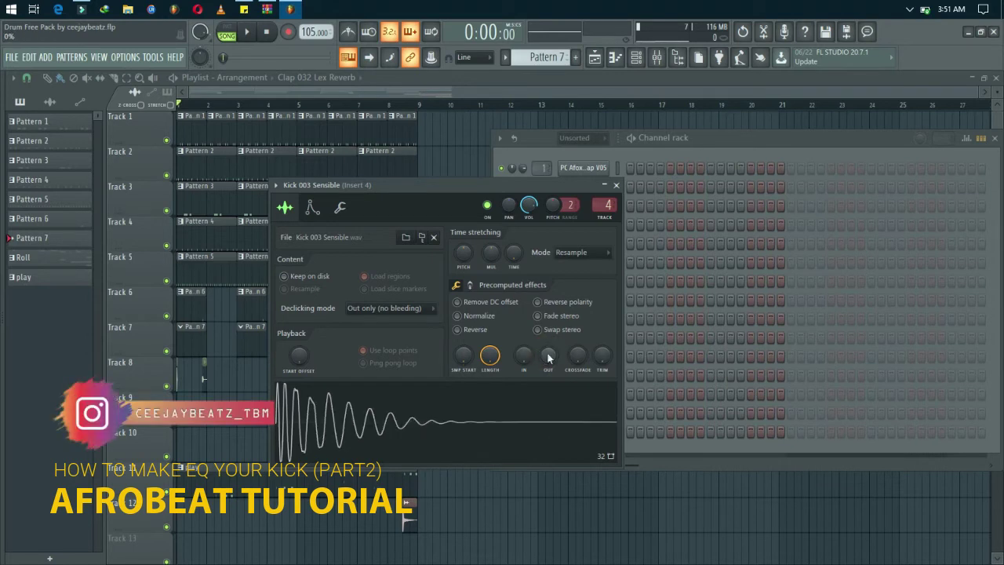
mouse_move(549, 357)
left_mouse_down()
mouse_move(549, 338)
mouse_move(549, 370)
left_mouse_up()
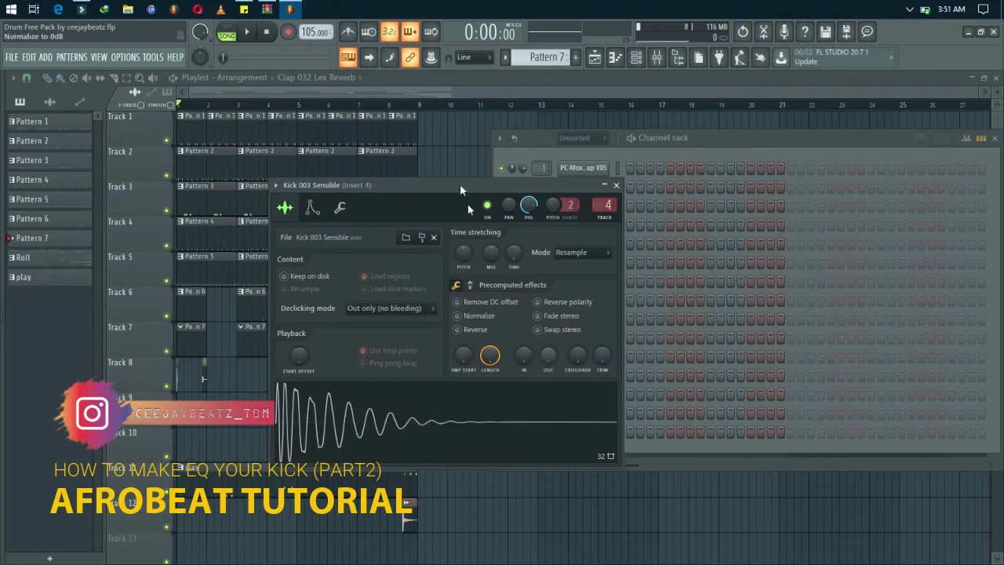
left_click_drag(384, 185, 352, 180)
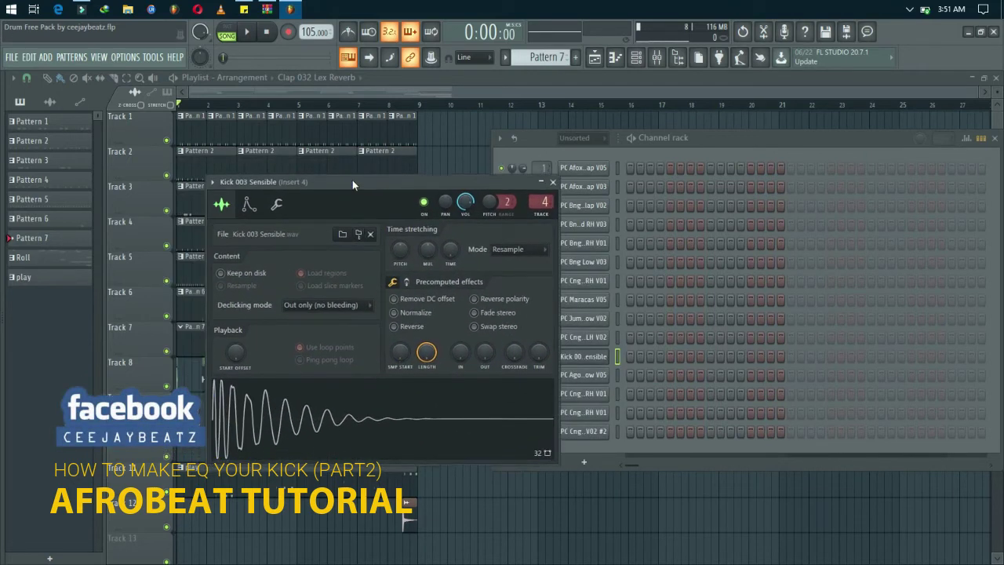
key("Escape")
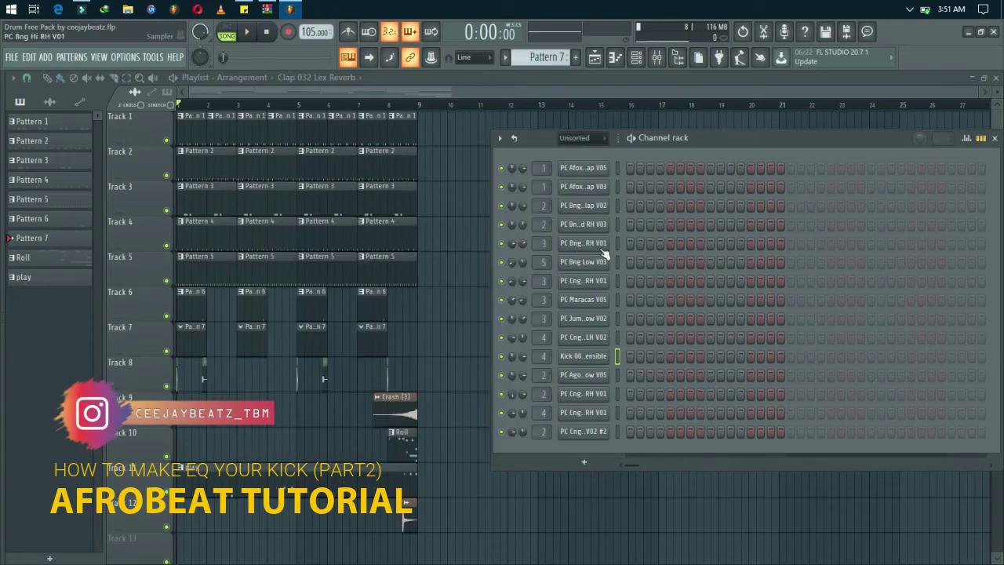
Step: Load Fruity Parametric EQ 2 into the first effect slot of mixer Insert 4 and reposition its window
left_click(656, 58)
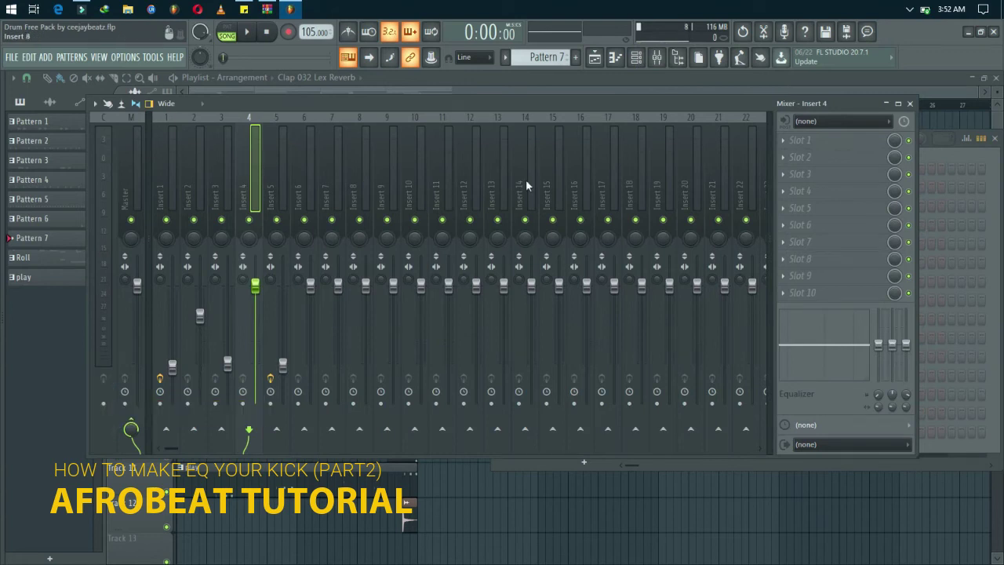
left_click(798, 153)
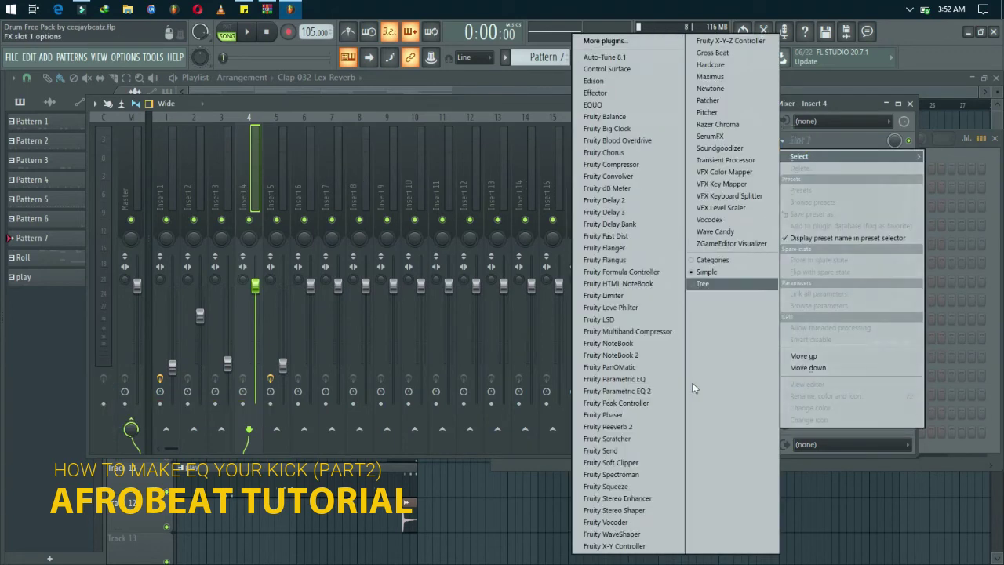
left_click(660, 388)
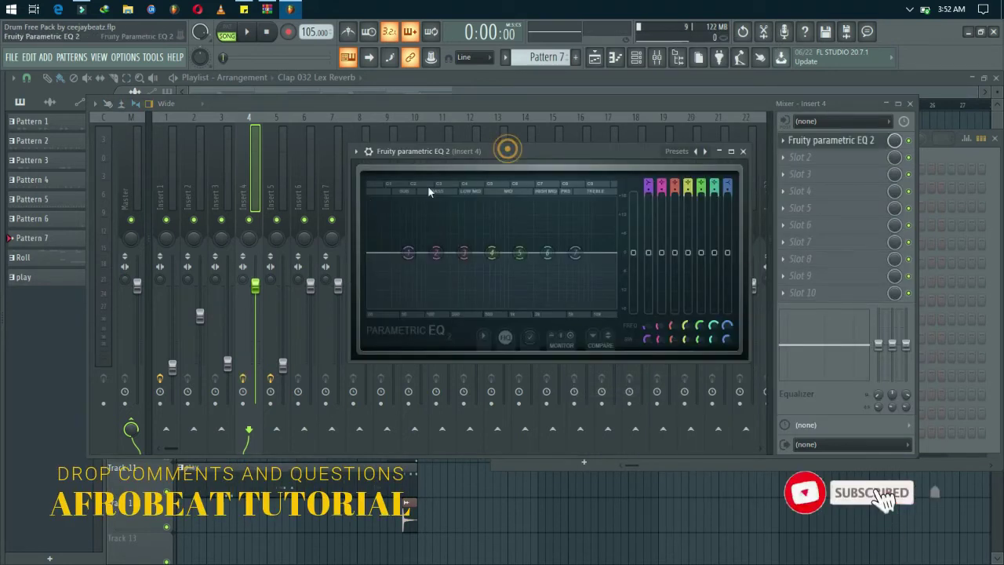
left_click_drag(507, 148, 463, 183)
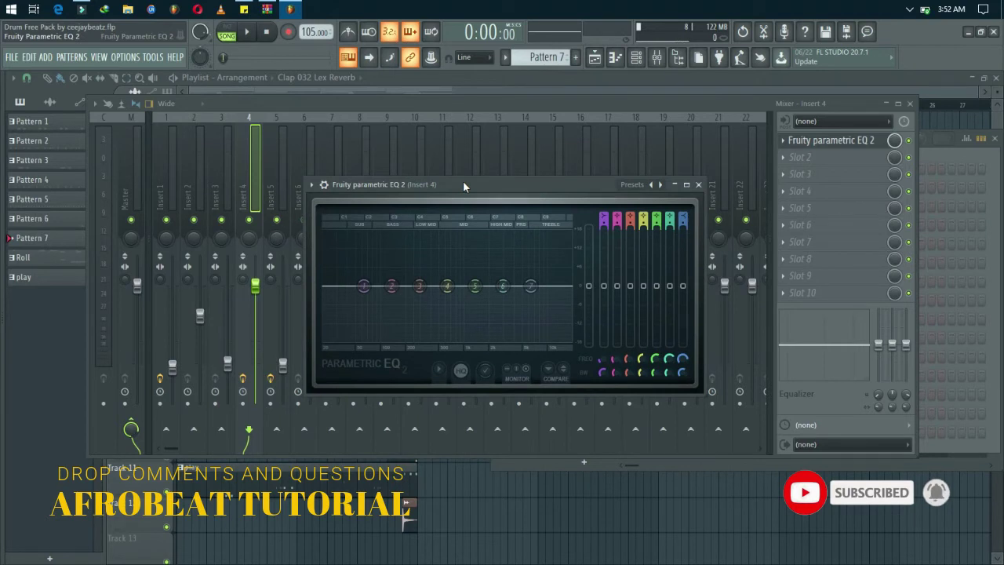
left_click_drag(504, 195, 500, 189)
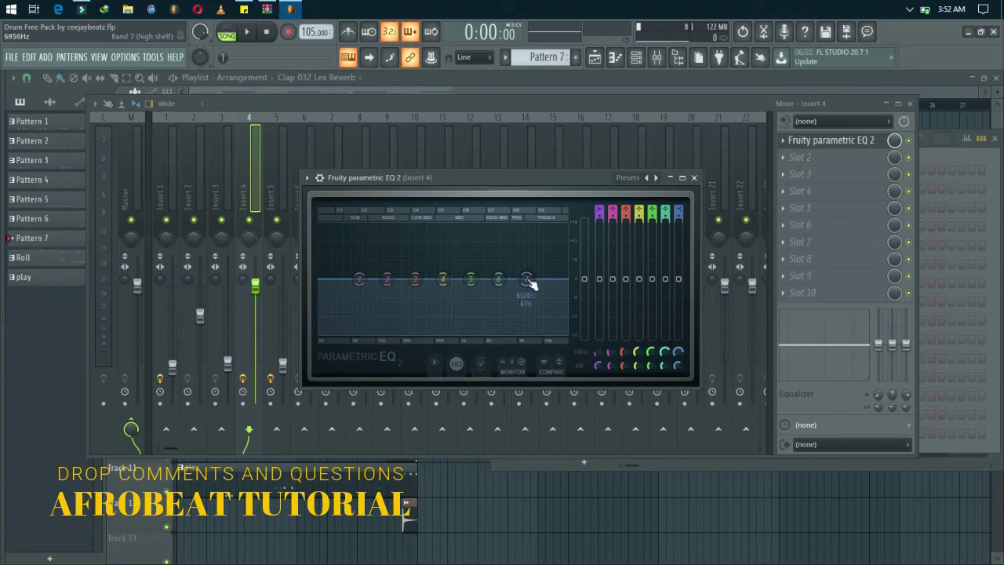
Step: Try a full high-shelf cut on EQ band 7, return it to flat at 20000 Hz and audition the kick
left_click_drag(526, 278, 484, 331)
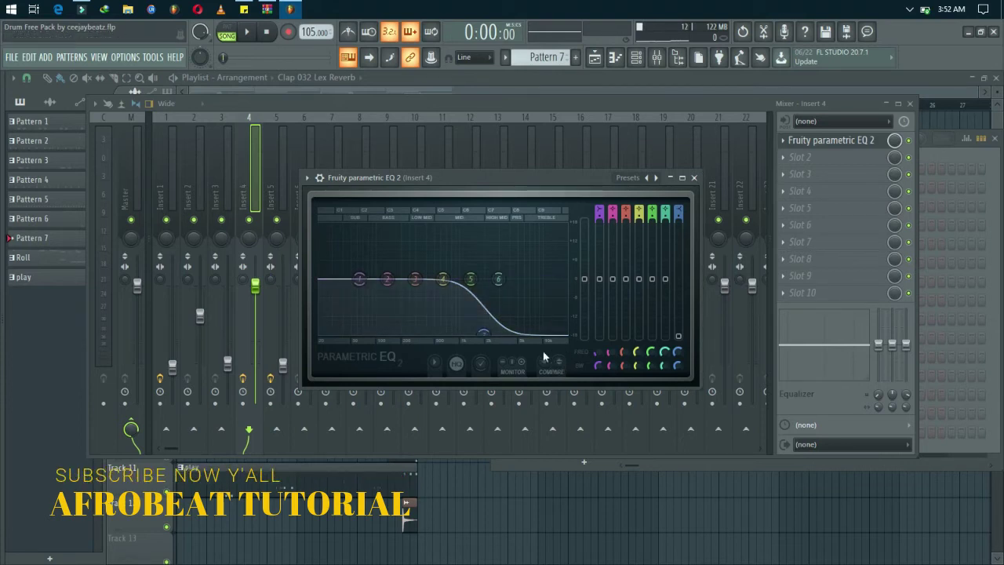
left_click_drag(487, 330, 569, 281)
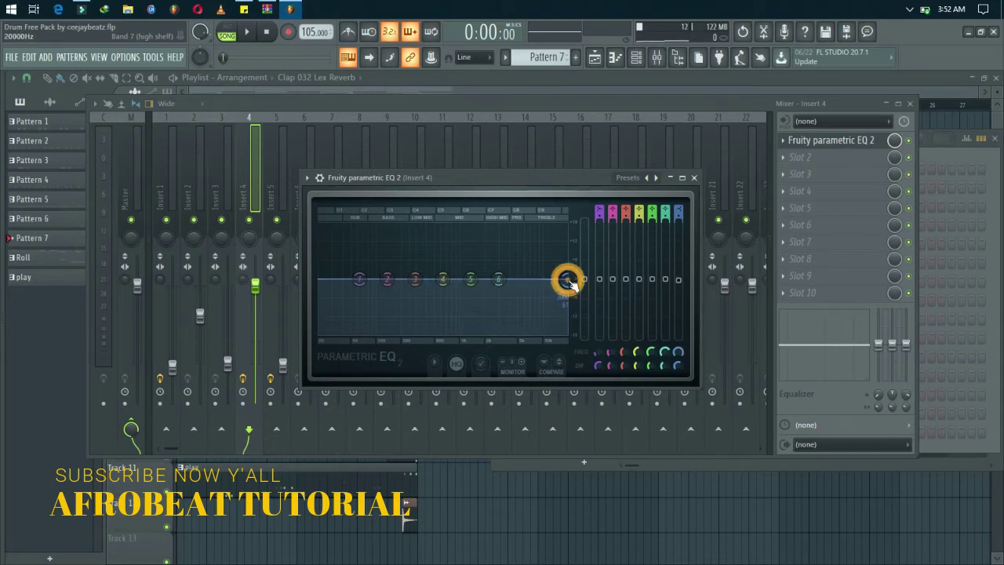
key("z")
key("z")
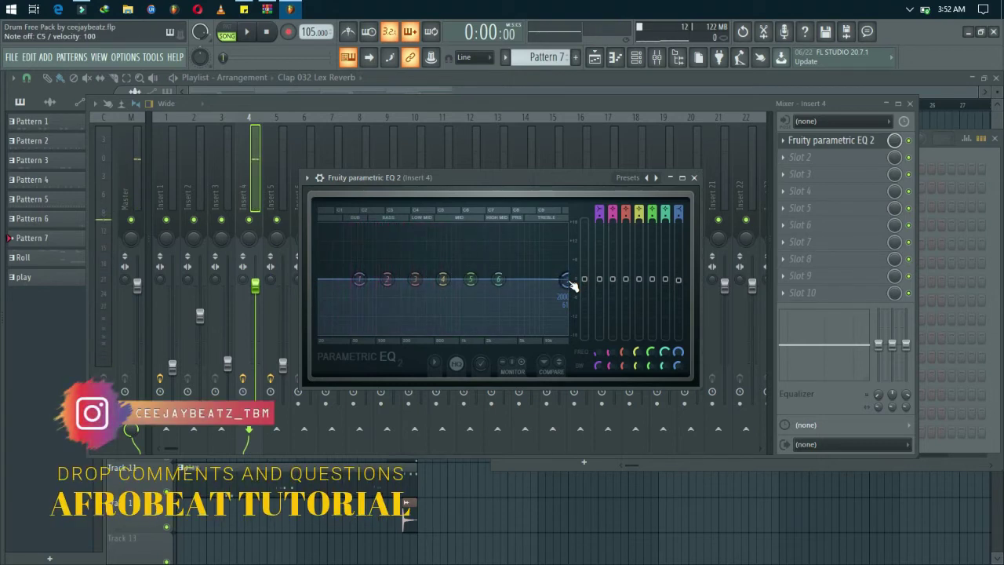
key("z")
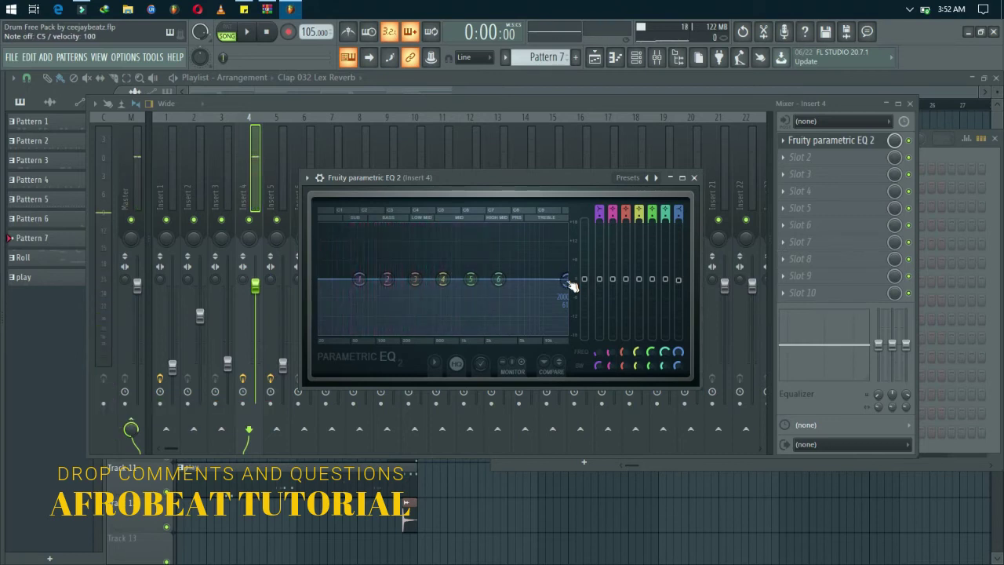
Step: Cut high-shelf band 7 to its minimum at about 2000 Hz and audition the kick
left_click_drag(566, 280, 484, 332)
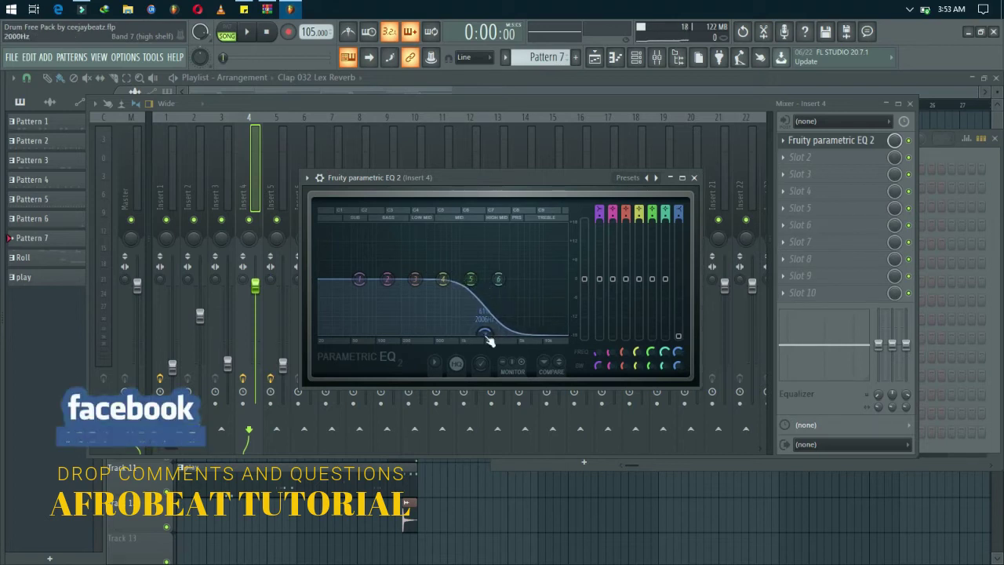
key("q")
key("q")
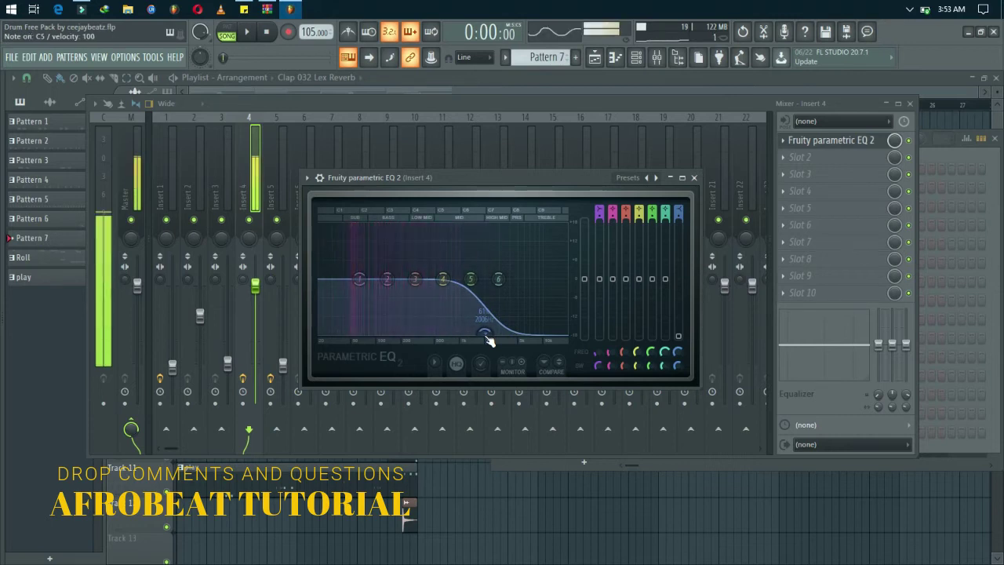
key("q")
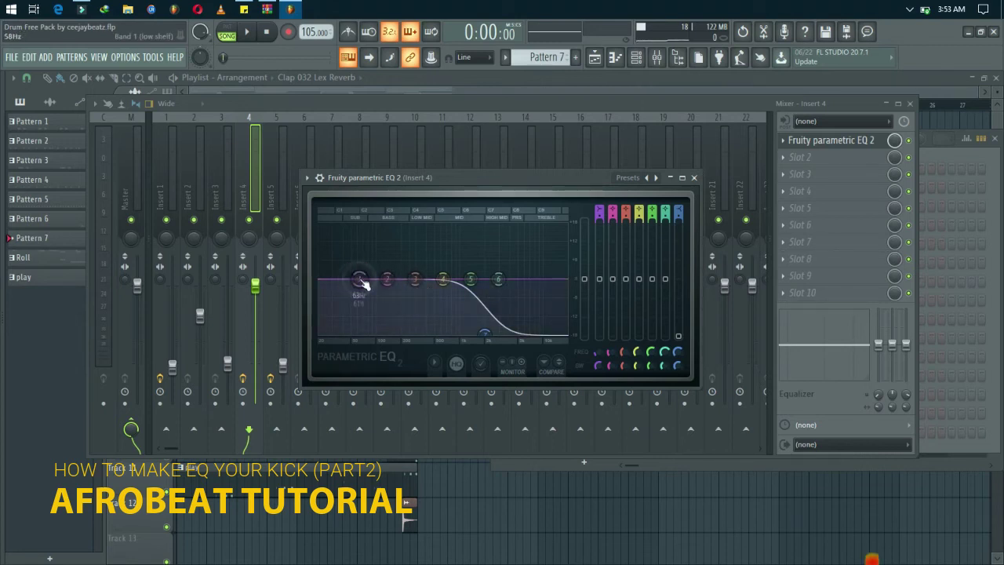
Step: Boost low-shelf band 1 almost to its maximum at about 63 Hz and audition the kick
left_click(359, 280)
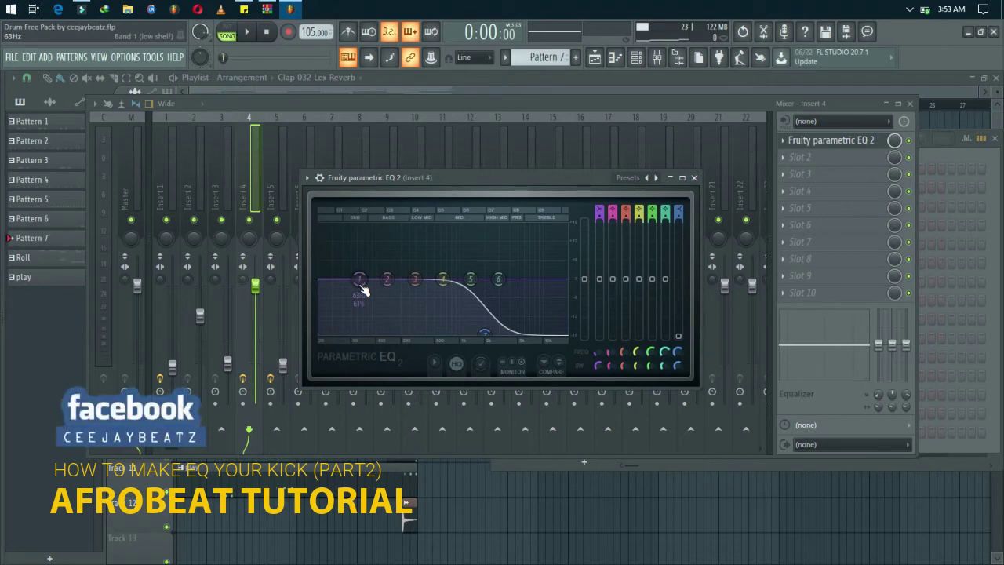
left_click_drag(360, 287, 363, 227)
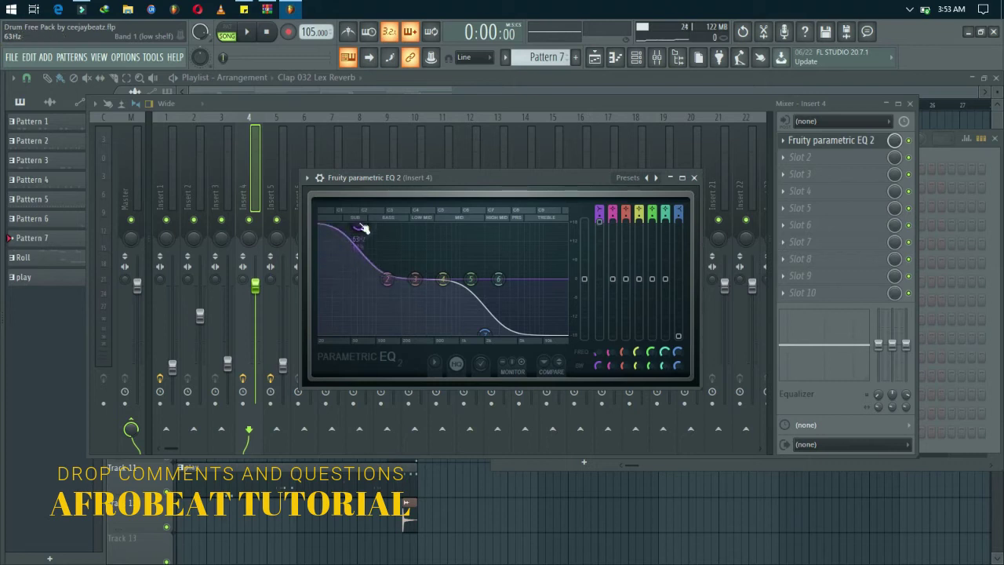
key("q")
key("q")
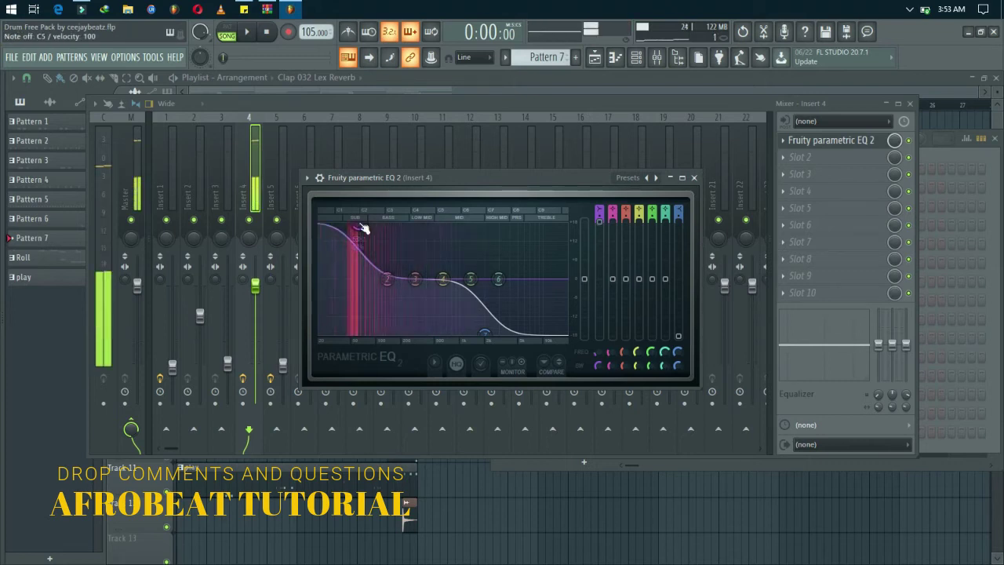
Step: Reduce the band 1 boost to a moderate level at about 65 Hz and audition the kick repeatedly
left_click_drag(358, 226, 360, 259)
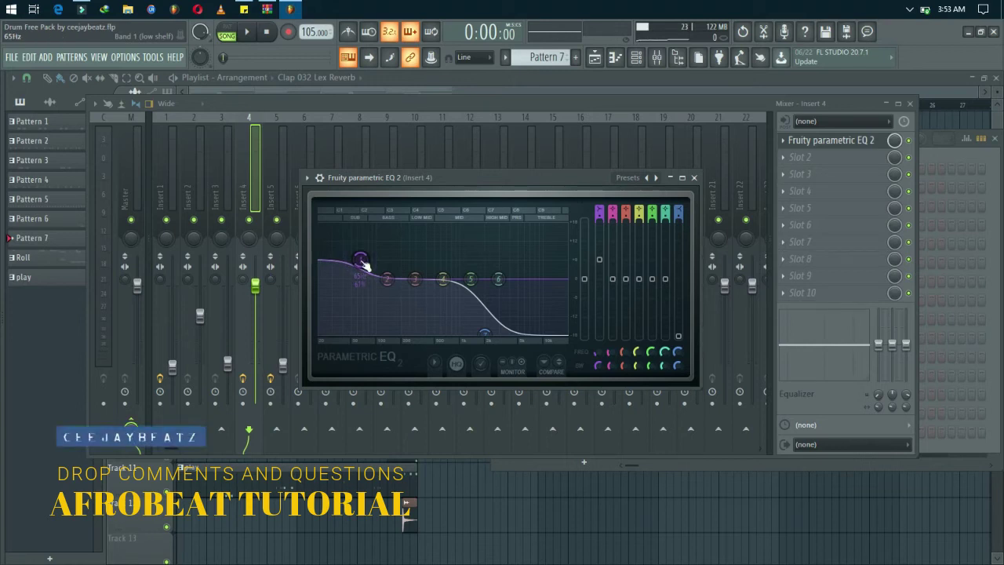
key("z")
key("z")
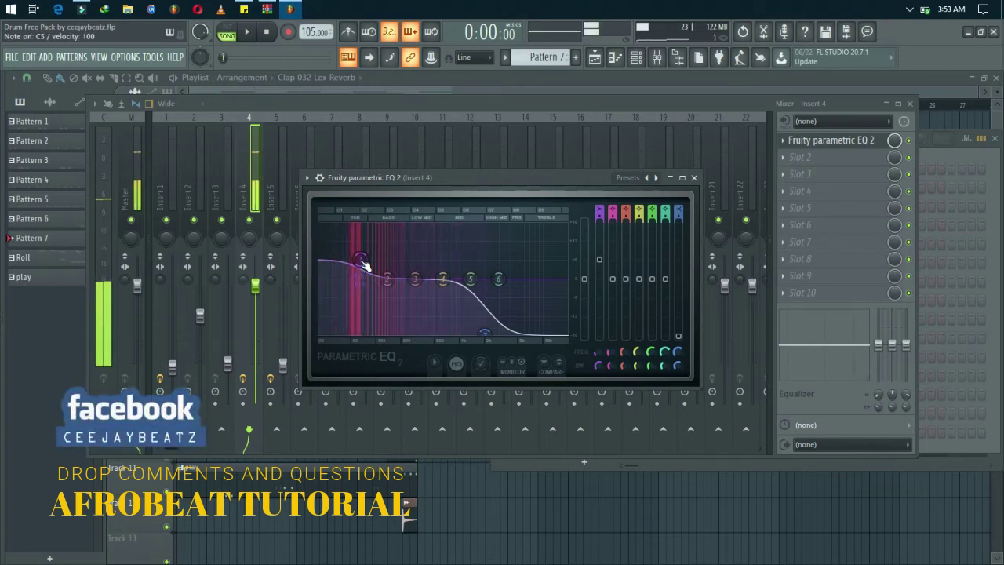
key("z")
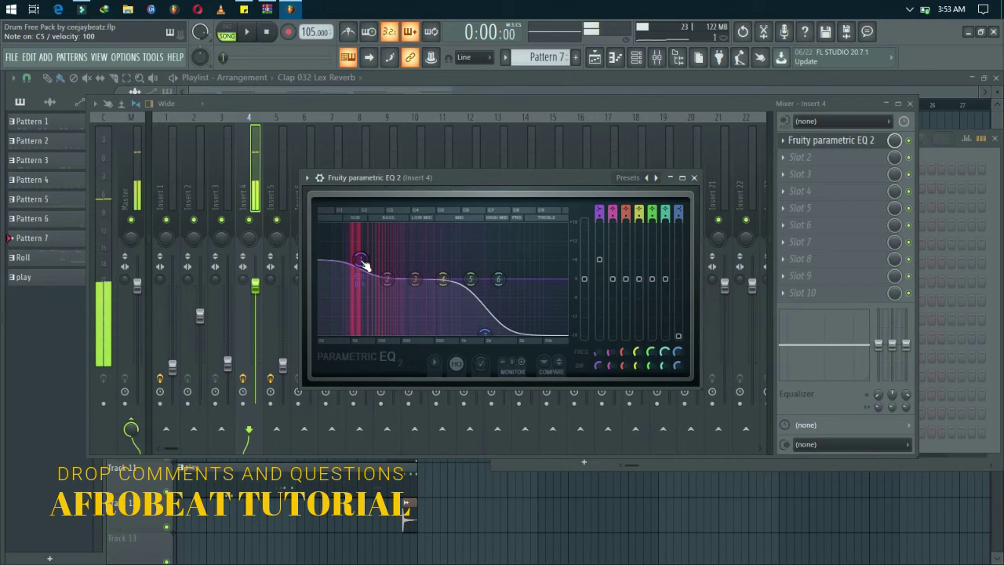
key("z")
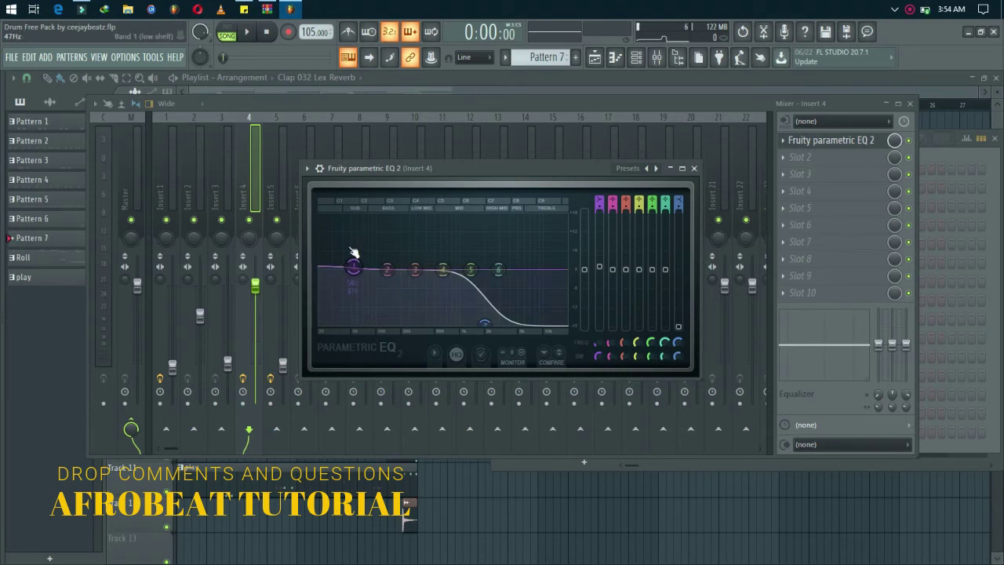
key("z")
Step: Boost low-shelf band 1 to about 8.2 dB at 49 Hz and audition the kick
left_click_drag(350, 267, 355, 241)
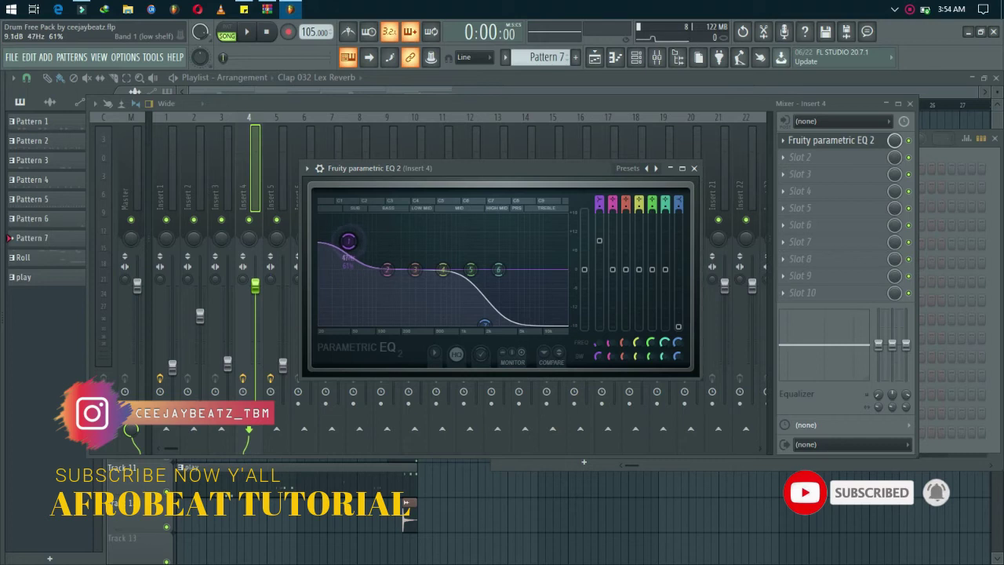
left_click_drag(348, 242, 348, 239)
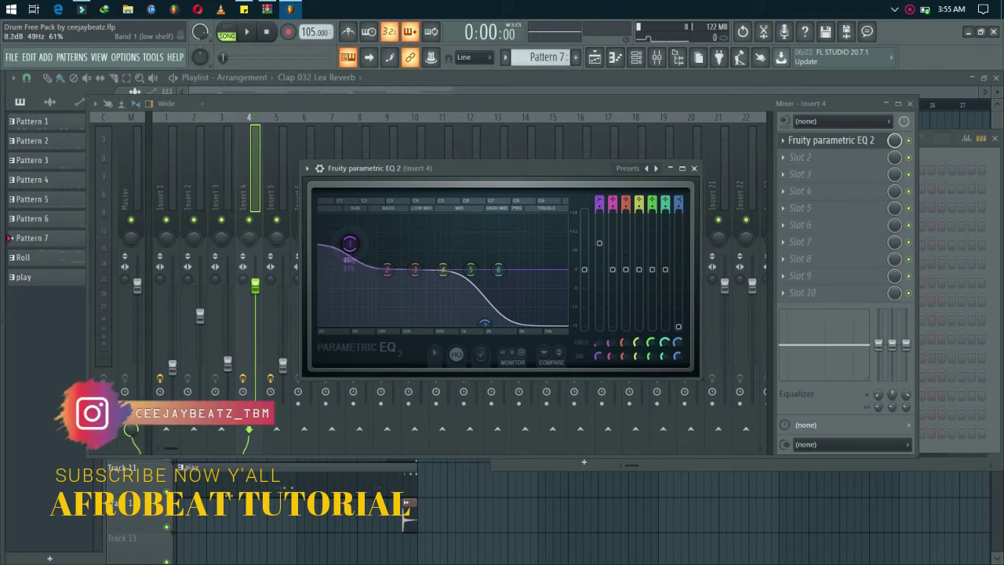
key("q")
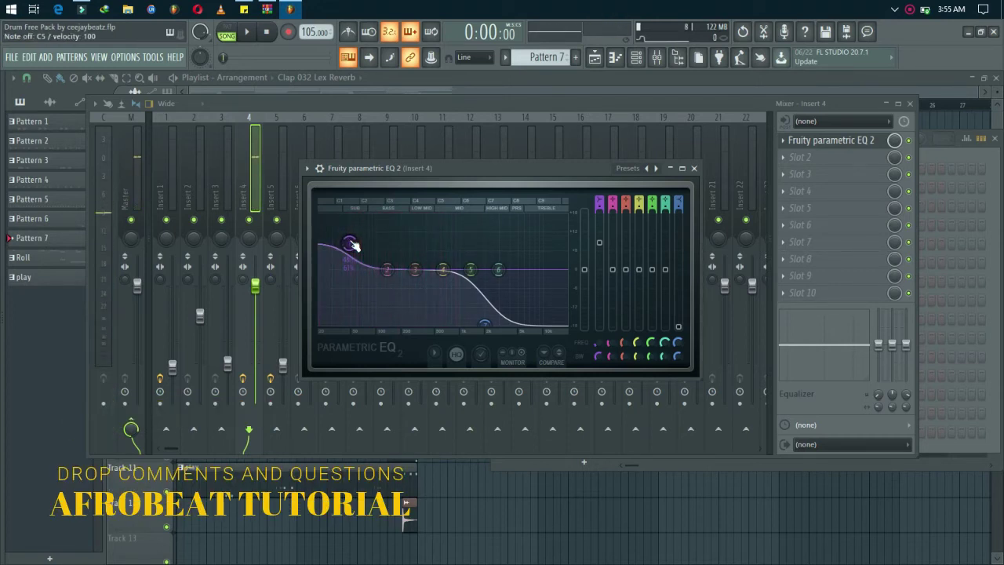
Step: Shift the boosted low-shelf band 1 up to about 144 Hz and on to 152 Hz, auditioning the kick at both settings
left_click_drag(351, 242, 390, 241)
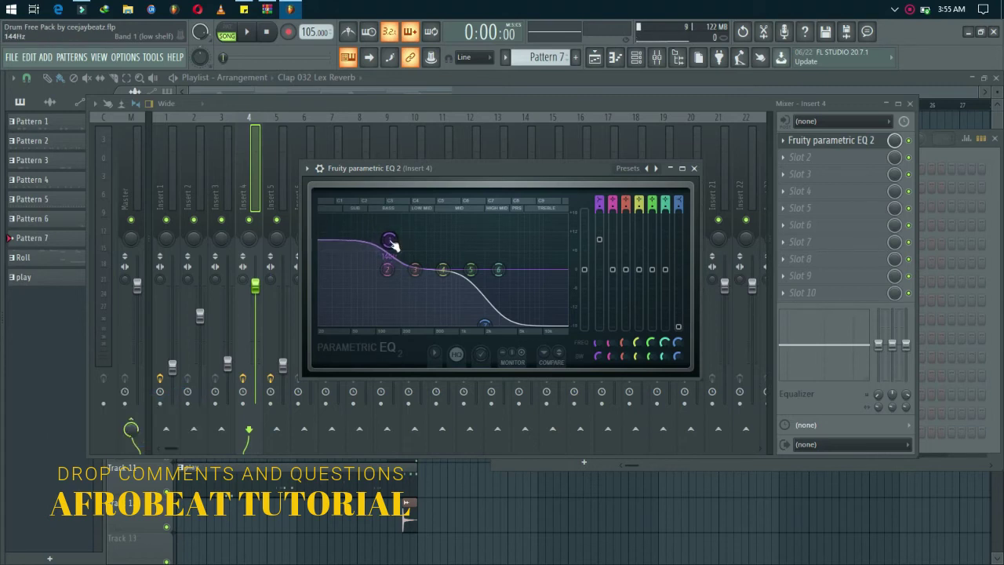
key("q")
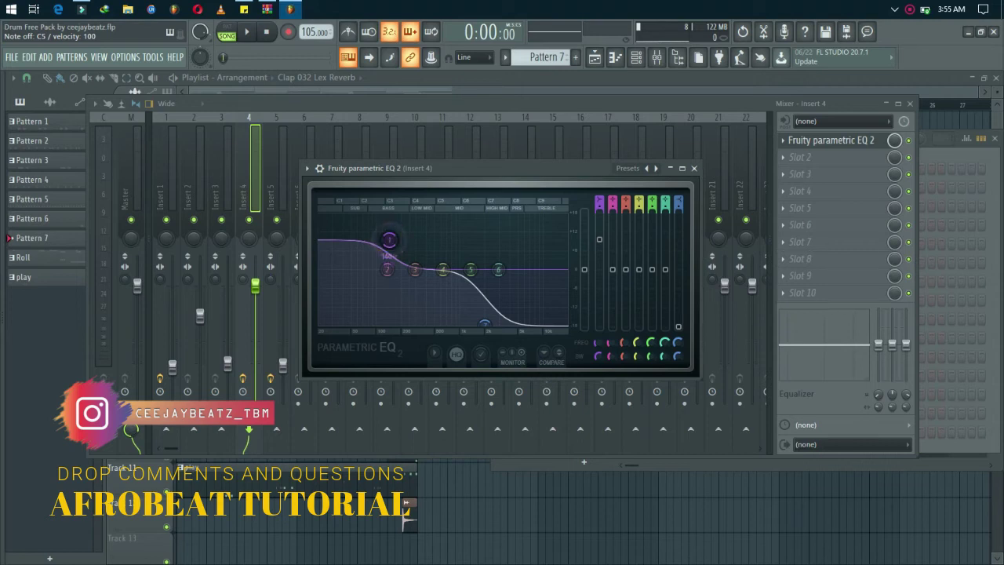
mouse_move(390, 240)
left_mouse_down()
mouse_move(409, 239)
mouse_move(389, 235)
mouse_move(394, 243)
left_mouse_up()
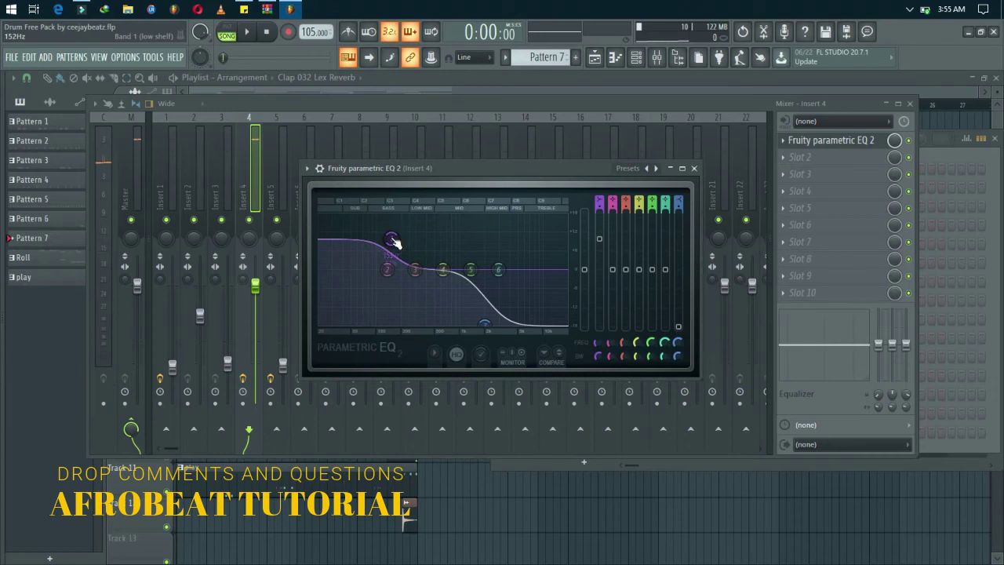
key("q")
key("q")
key("q")
key("q")
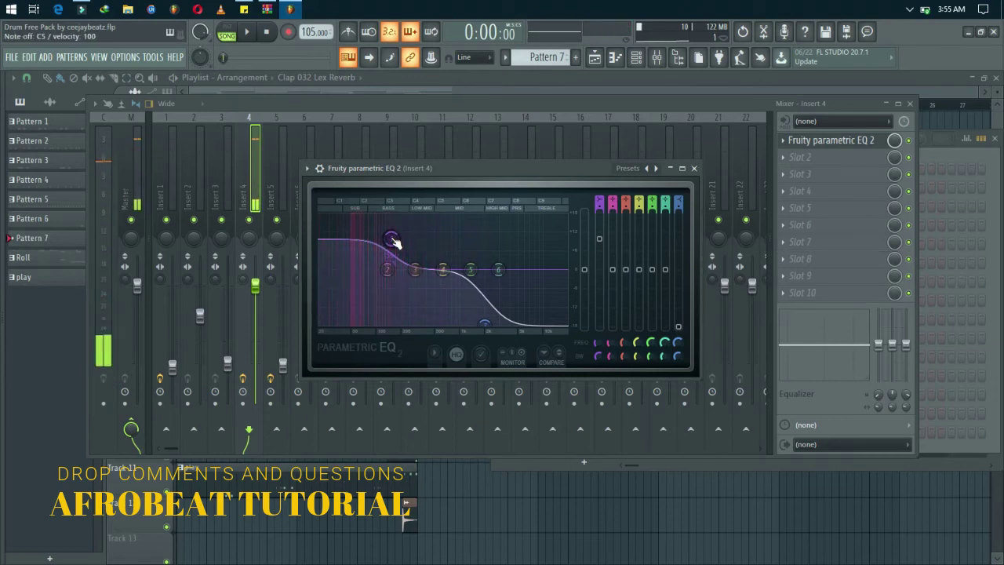
Step: Cut low-shelf band 1 to -18 dB at 20 Hz, boost peaking band 3 moderately in the low mids and audition the kick
left_click_drag(392, 239, 320, 270)
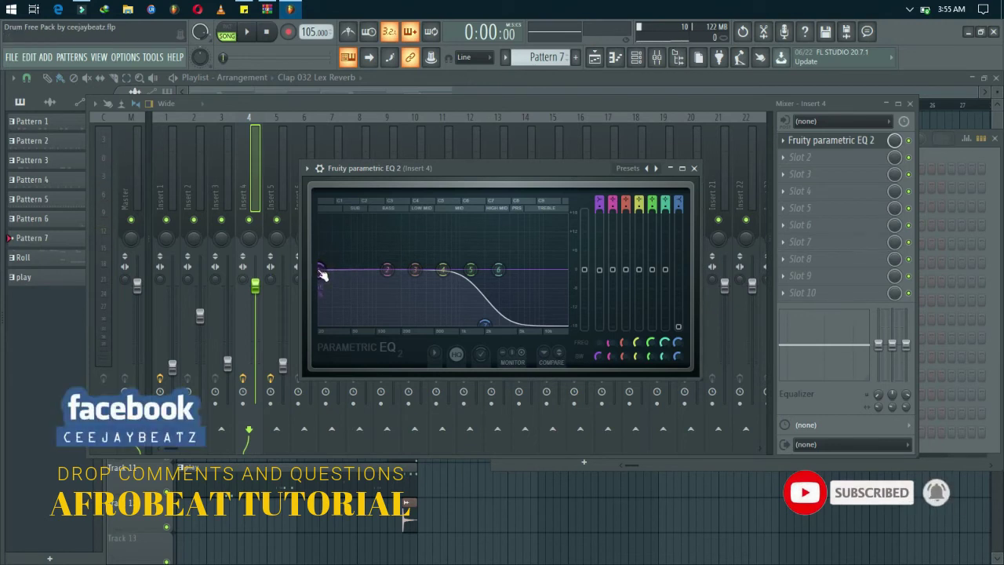
left_click_drag(322, 274, 321, 320)
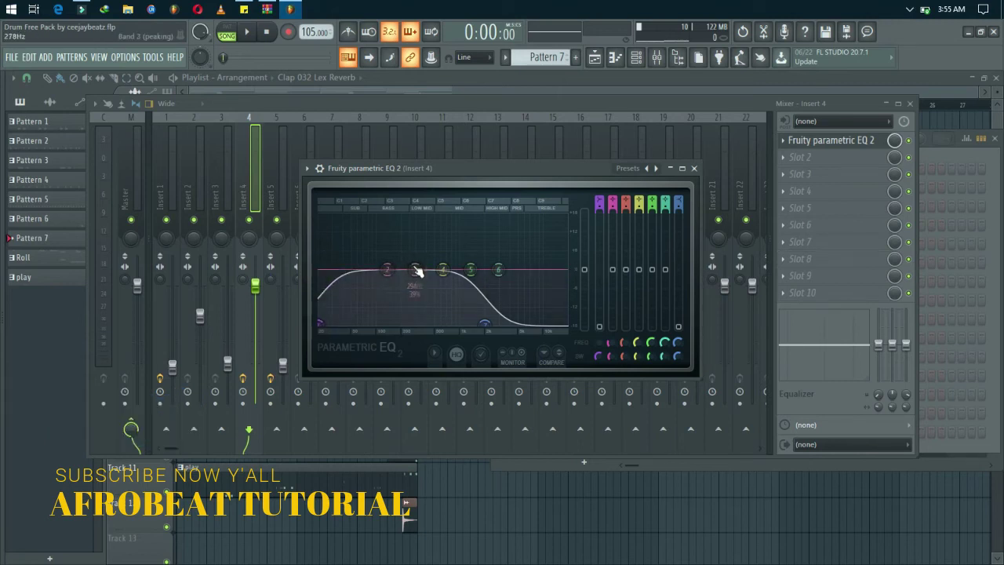
left_click_drag(418, 272, 419, 253)
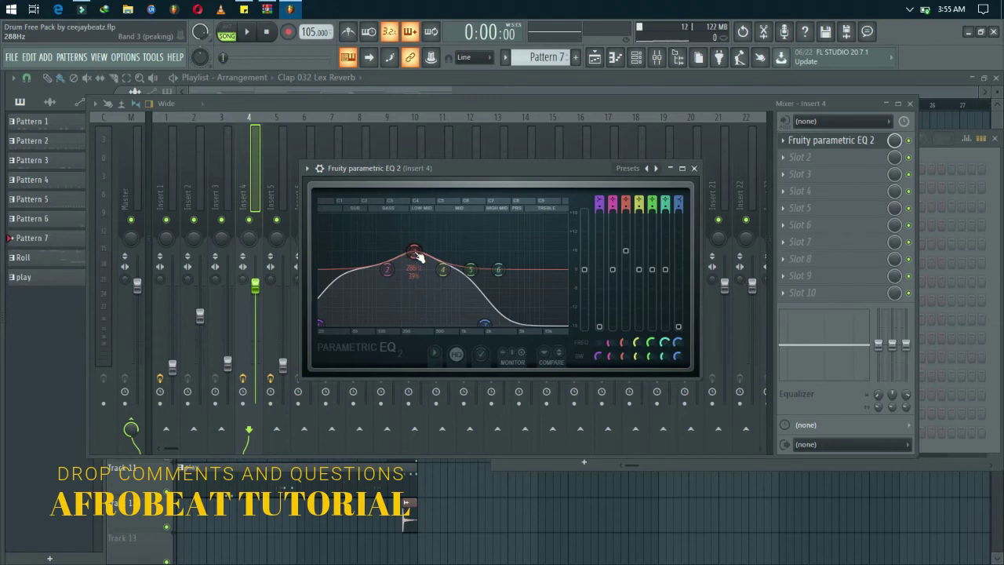
key("z")
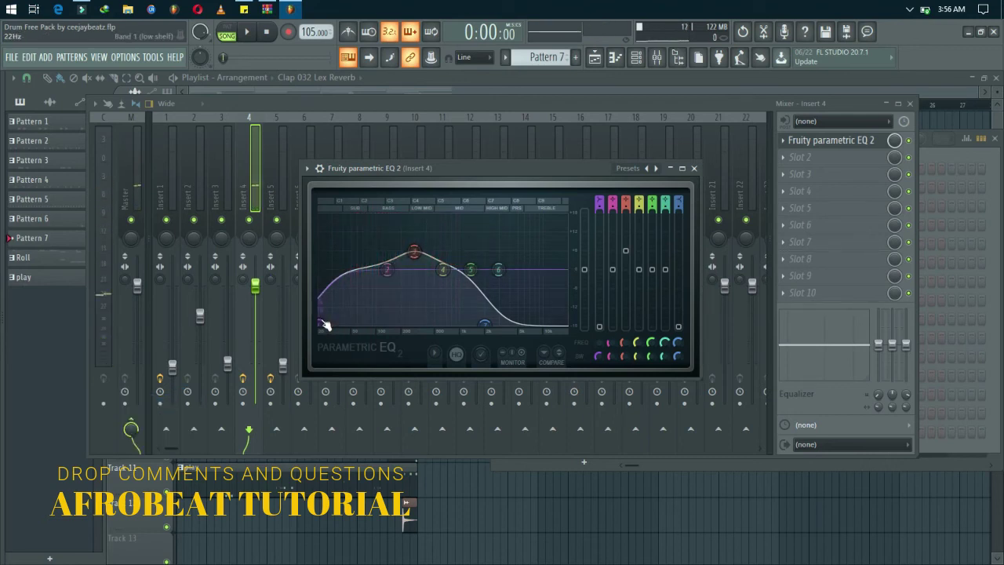
Step: Try the band 1 cut at about 75 Hz and return it to 20 Hz, auditioning the kick at both settings
left_click_drag(326, 325, 364, 323)
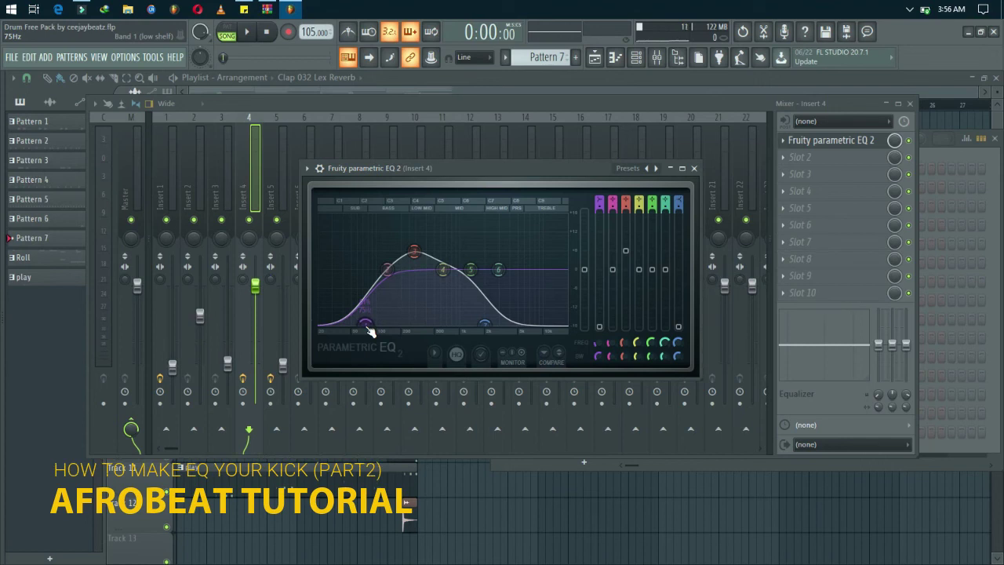
key("q")
key("q")
key("q")
key("q")
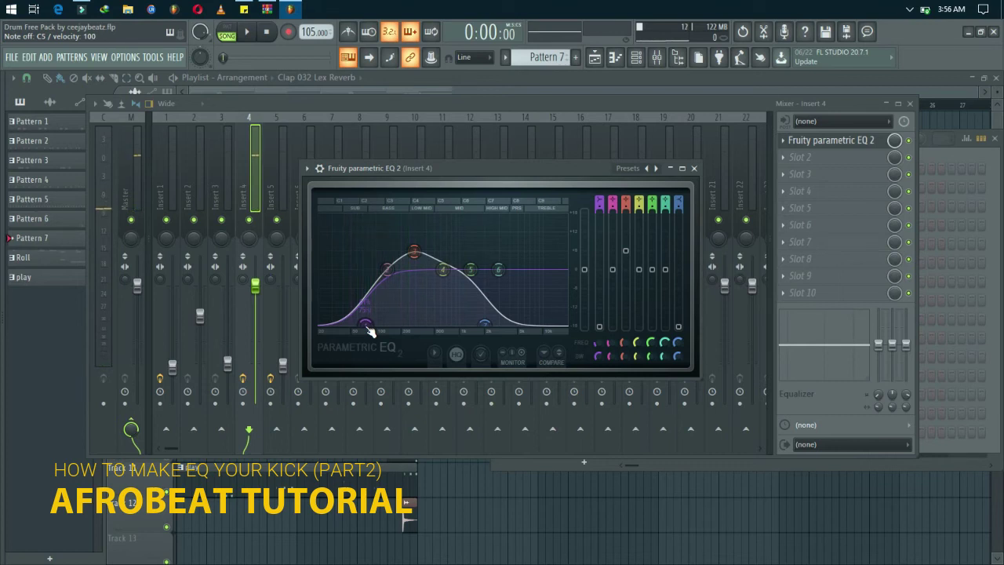
left_click_drag(366, 326, 320, 325)
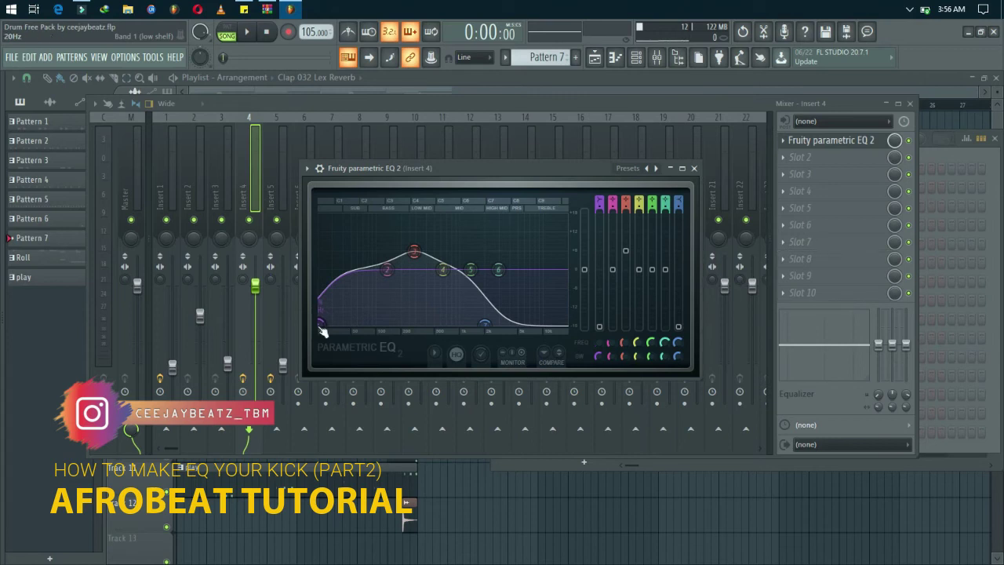
key("q")
key("q")
key("q")
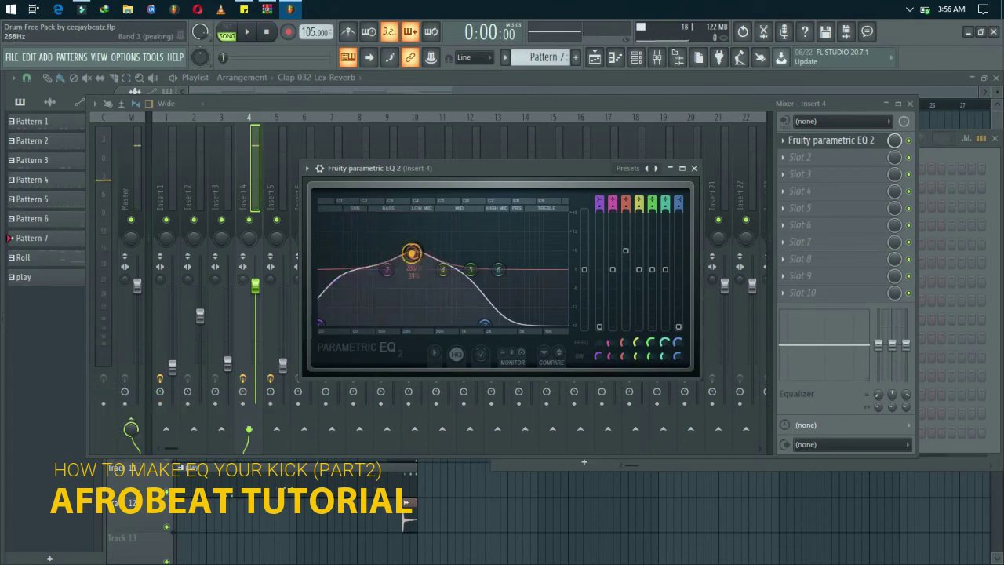
Step: Raise peaking band 3 to about 7.7 dB at 347 Hz, audition the kick and close the equalizer
left_click_drag(411, 253, 421, 245)
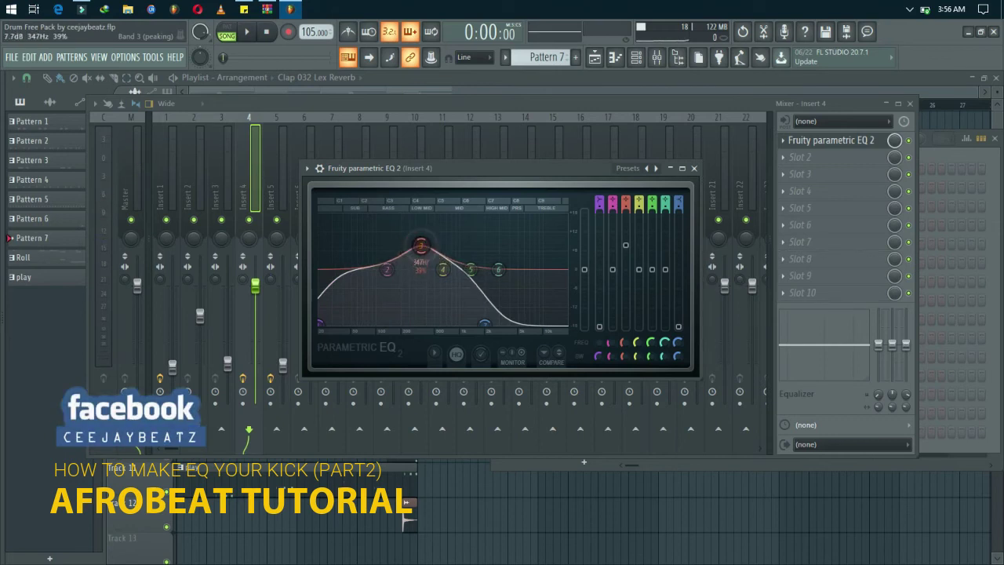
key("q")
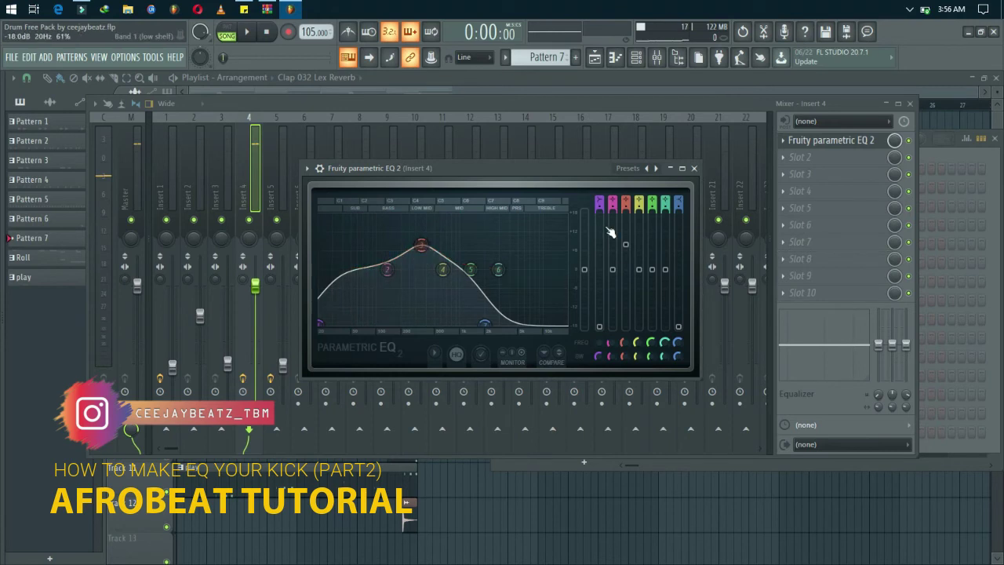
key("Escape")
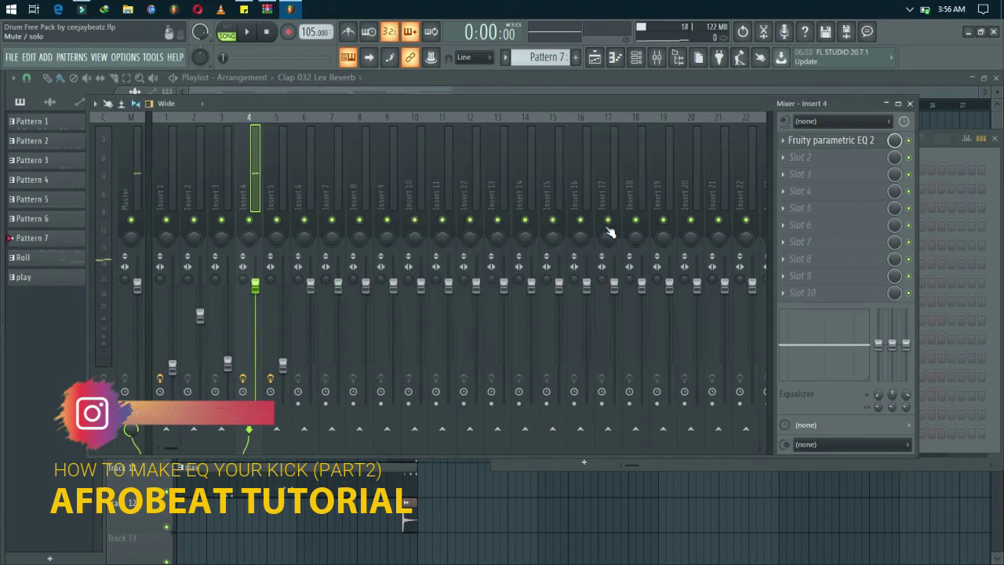
Step: Close the mixer and fill every 4 steps of the Kick 003 Sensible channel in Pattern 7
key("F9")
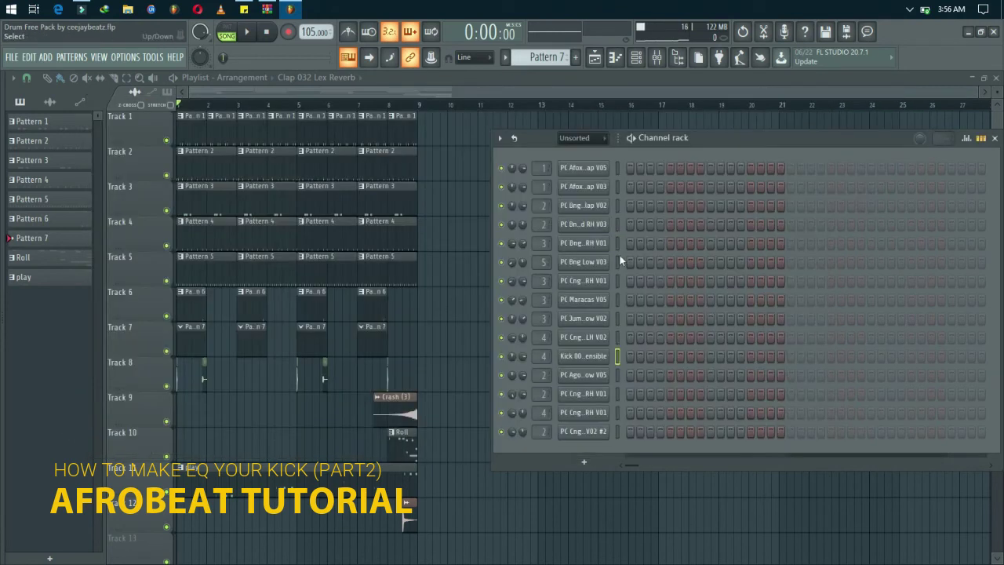
right_click(588, 357)
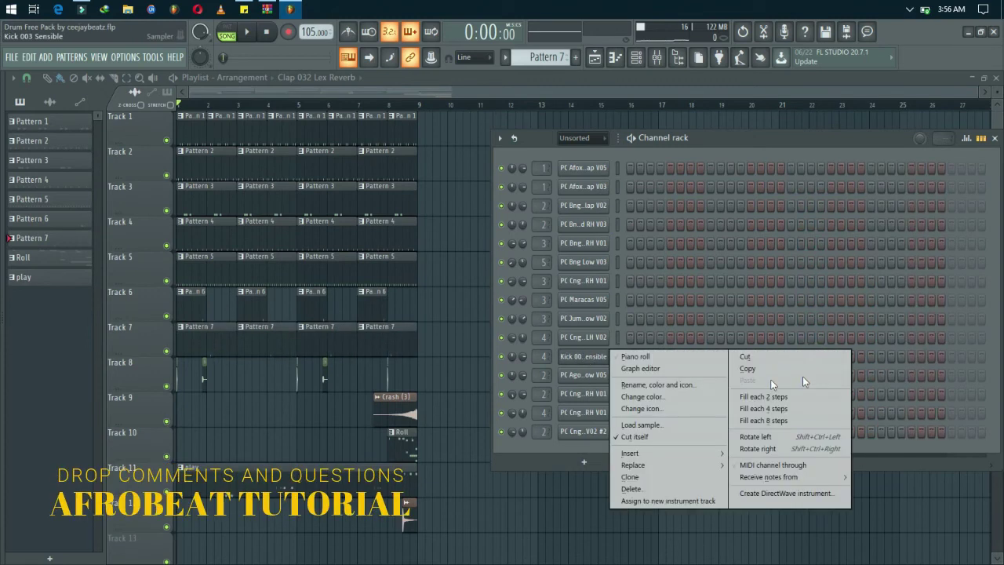
left_click(766, 407)
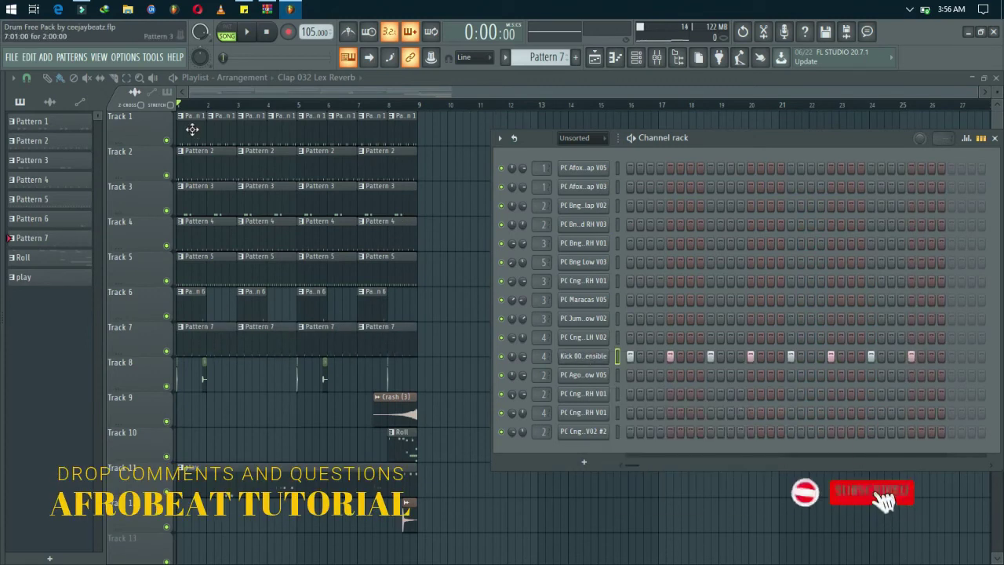
Step: Audition the arrangement, return bands 1 and 3 of Insert 4's Fruity Parametric EQ 2 to 0 dB and close the mixer
left_click(248, 32)
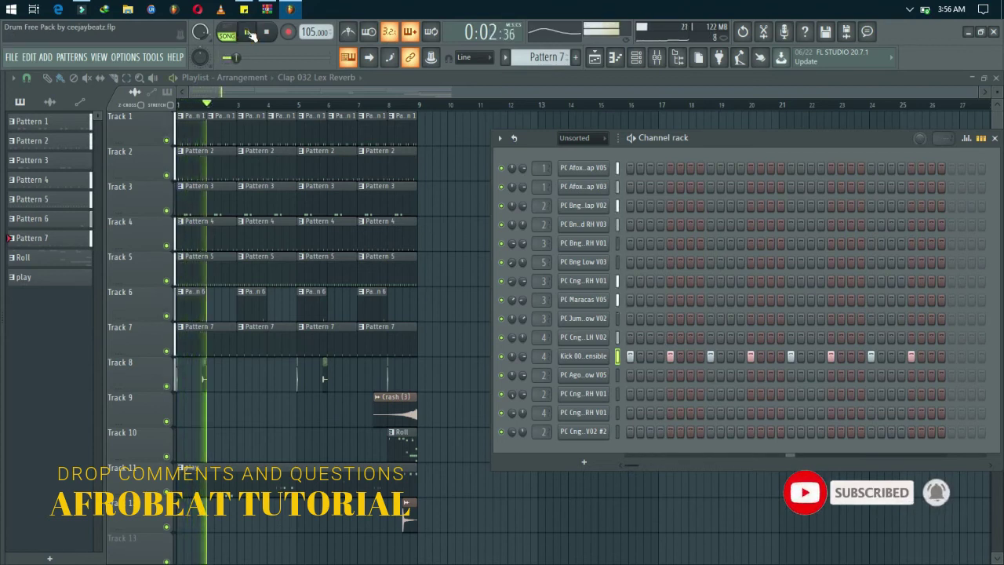
left_click(249, 33)
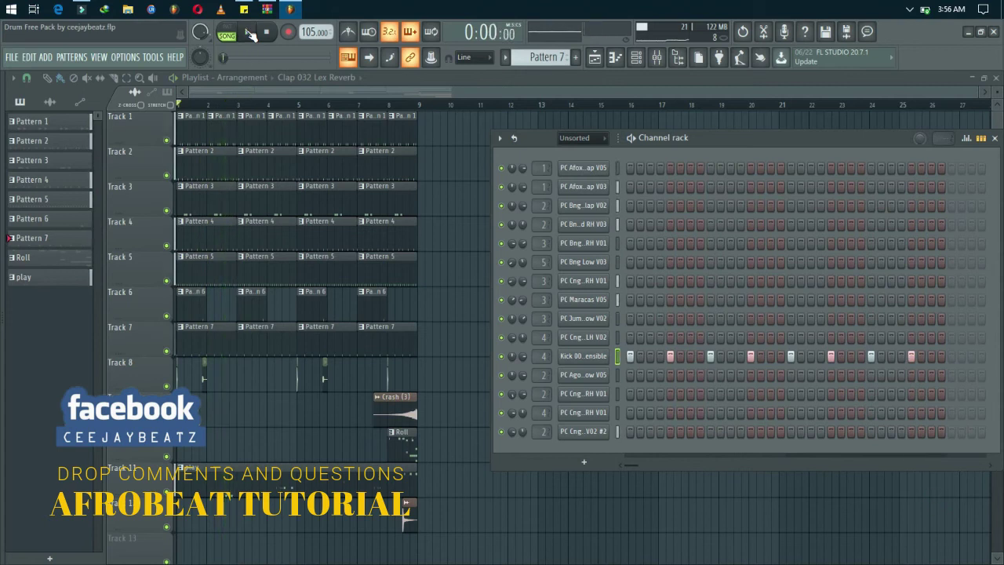
left_click(657, 58)
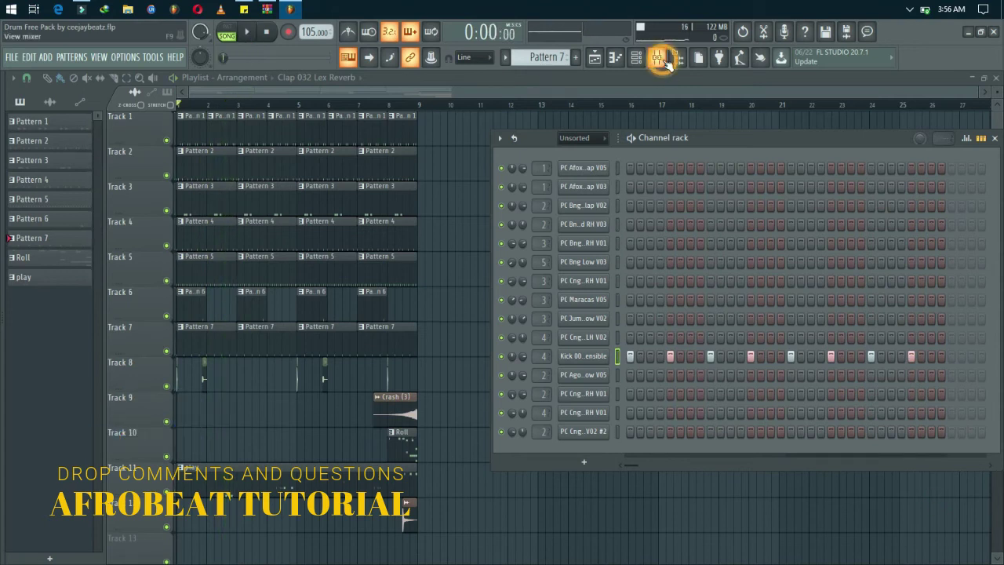
left_click(855, 141)
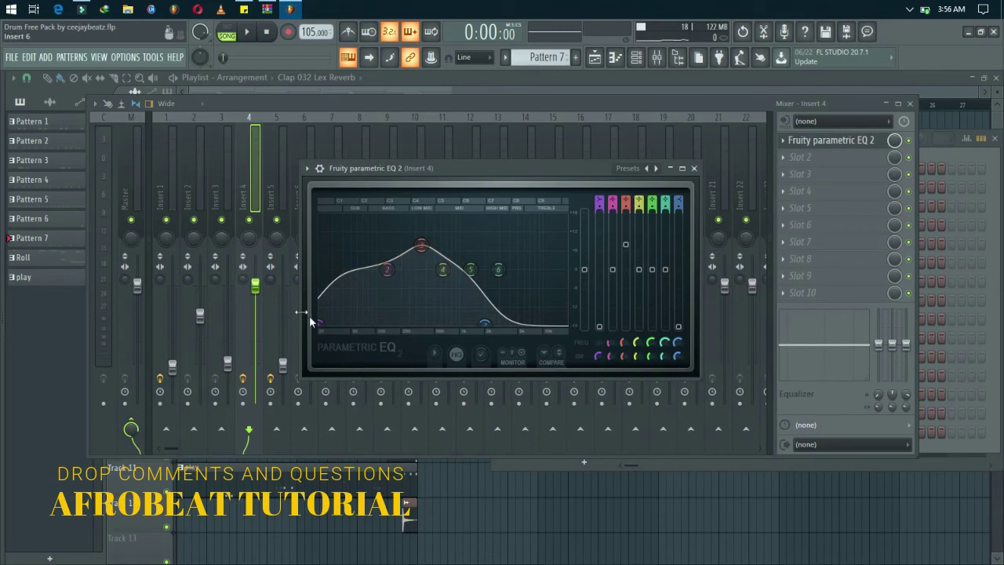
left_click_drag(320, 322, 420, 270)
key("Escape")
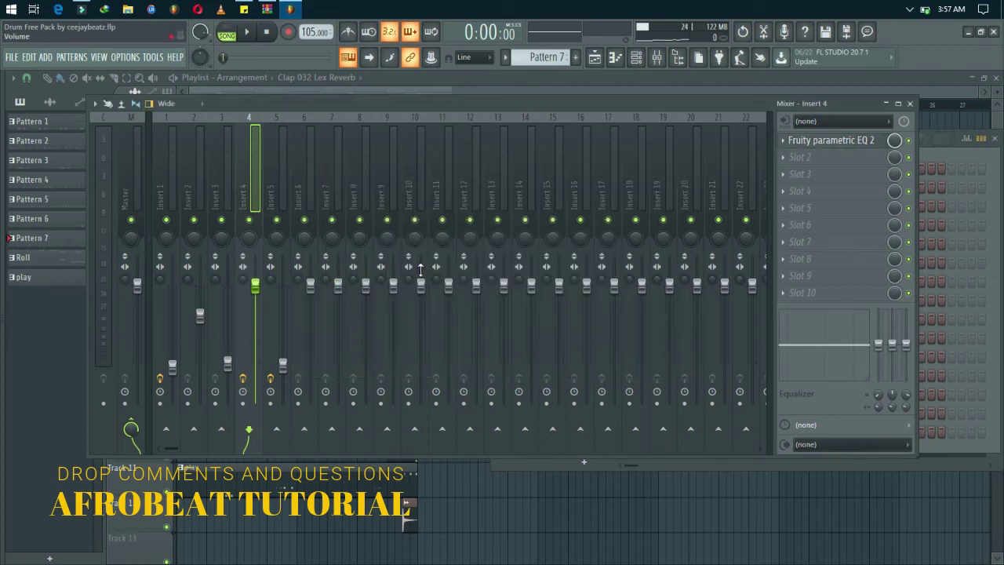
key("F9")
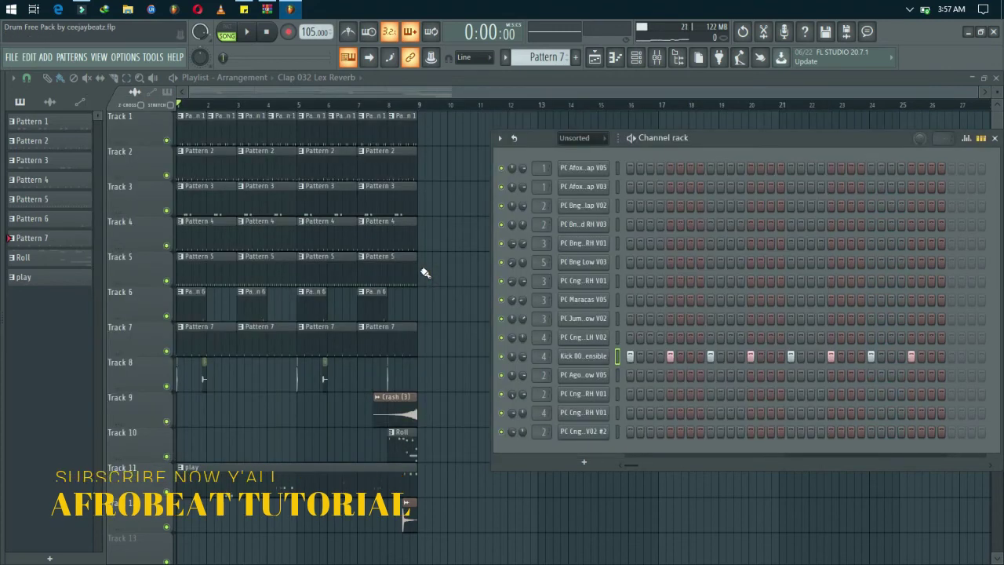
Step: Replay the arrangement, boost low-shelf band 1 to just under +12 dB at about 141 Hz on Insert 4 and close the equalizer
key("space")
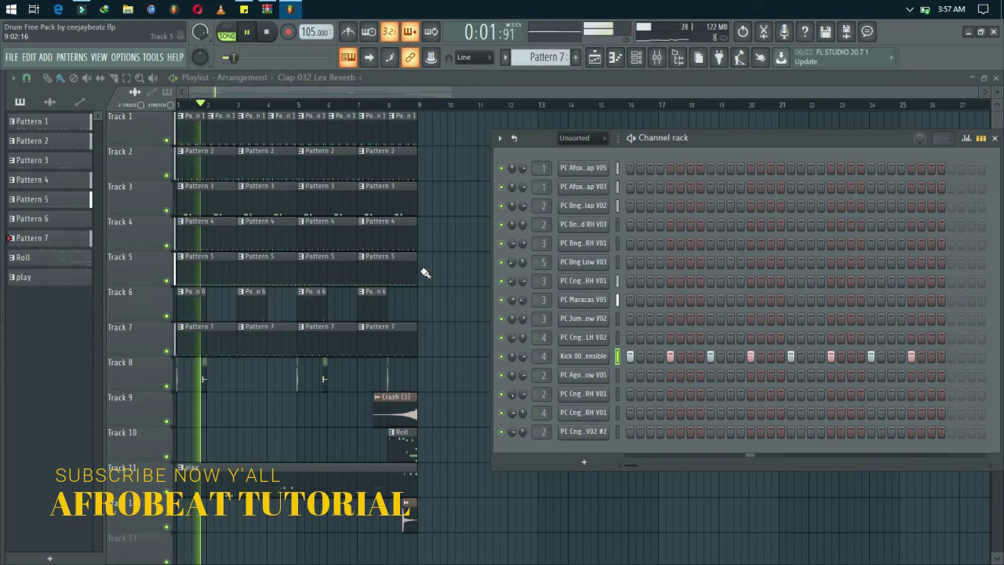
key("space")
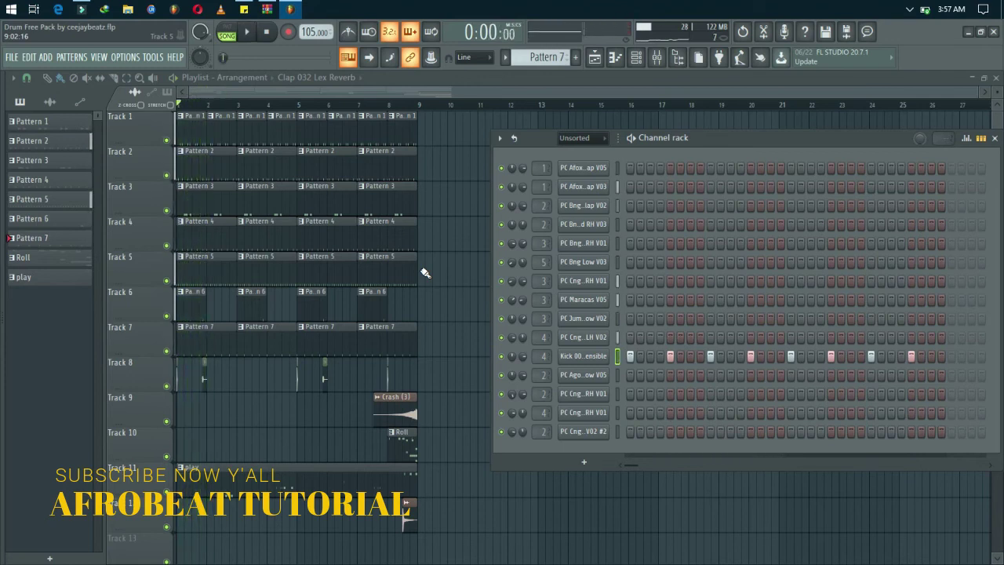
left_click(657, 56)
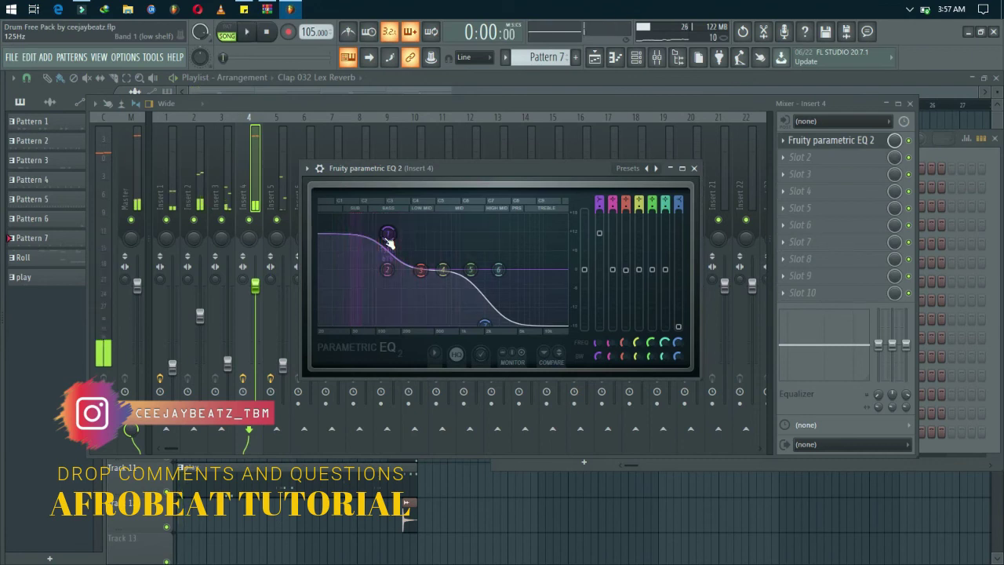
left_click_drag(389, 243, 393, 243)
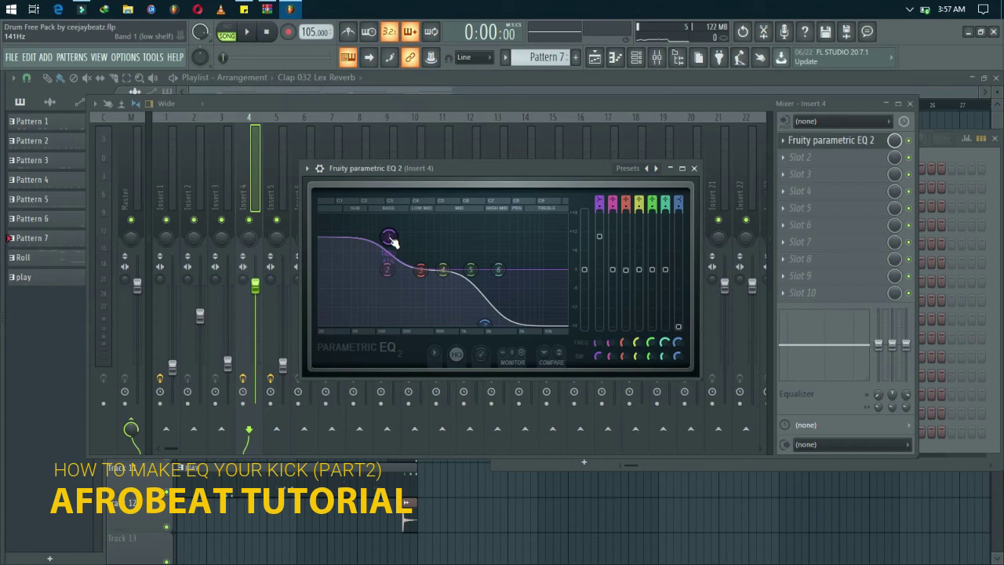
left_click(693, 168)
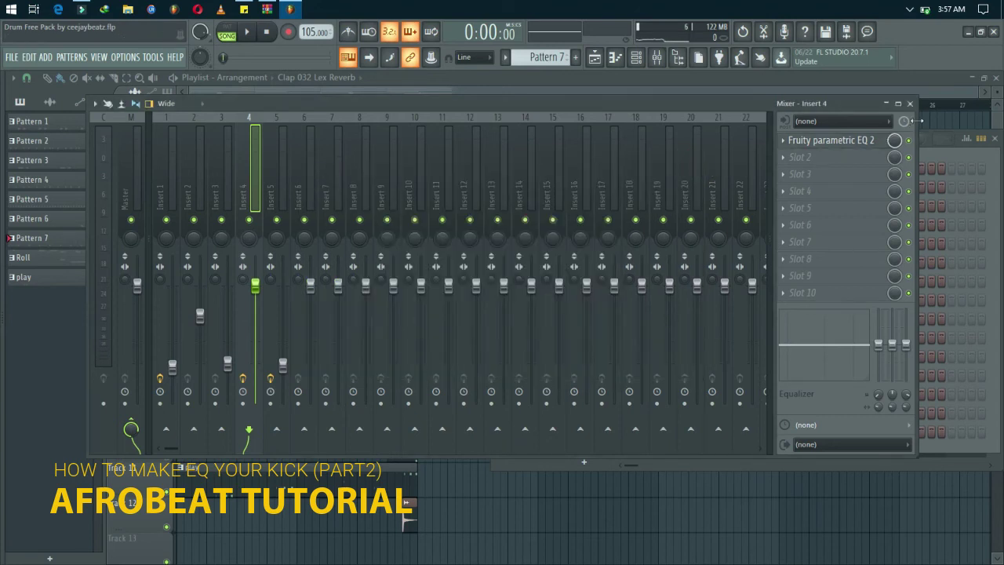
Step: Reposition and maximize the mixer window, and close it to return to the playlist
left_click_drag(845, 100, 819, 146)
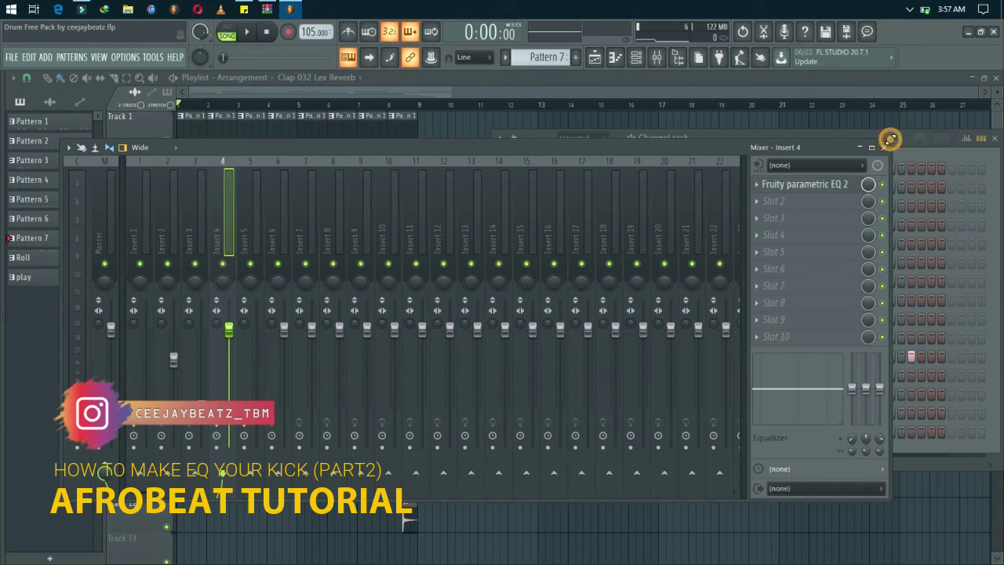
left_click_drag(886, 140, 658, 112)
left_click_drag(490, 122, 709, 118)
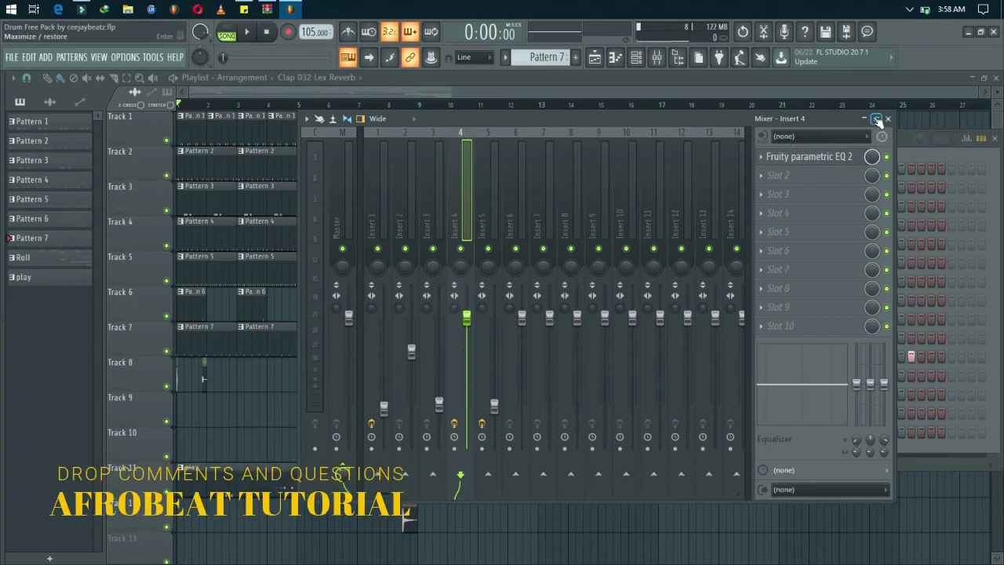
left_click(876, 119)
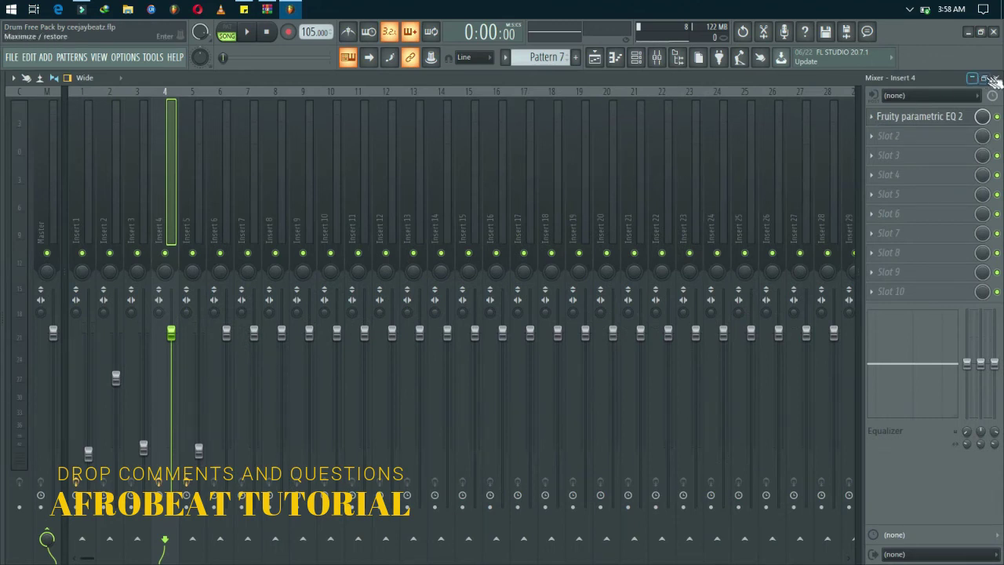
left_click(995, 77)
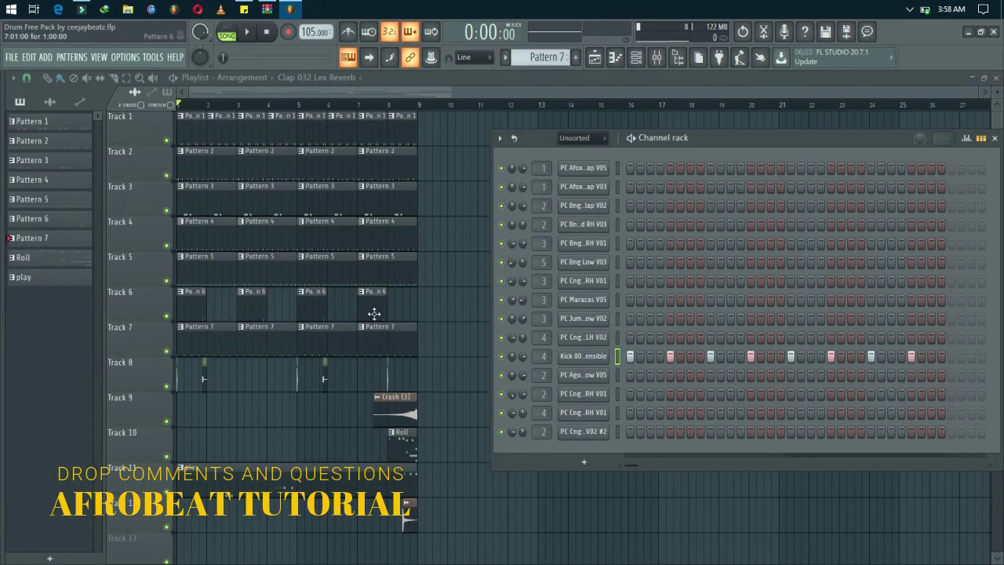
Step: Audition the arrangement with the boosted kick and move the channel rack closer to the playlist clips
key("space")
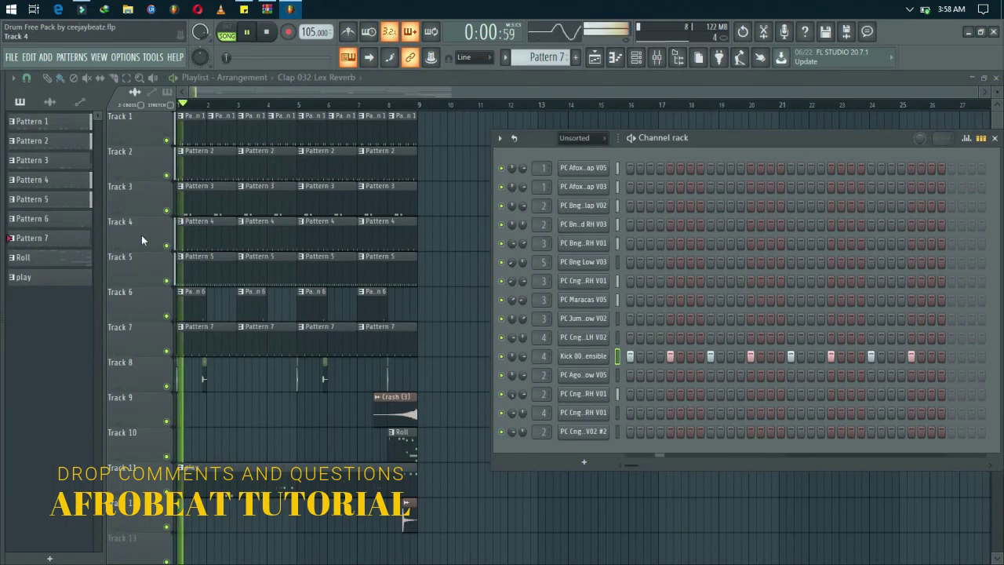
key("space")
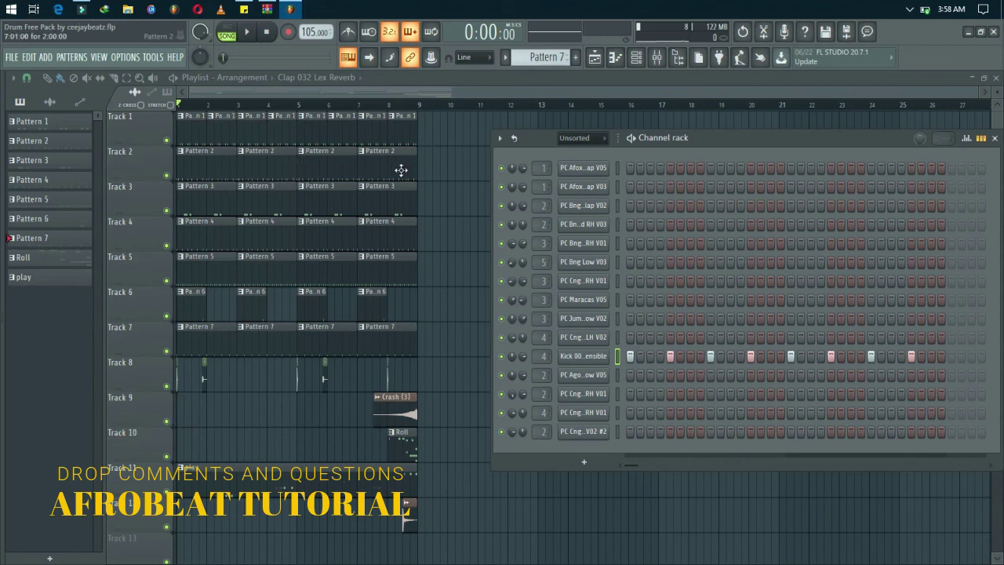
left_click_drag(821, 137, 757, 152)
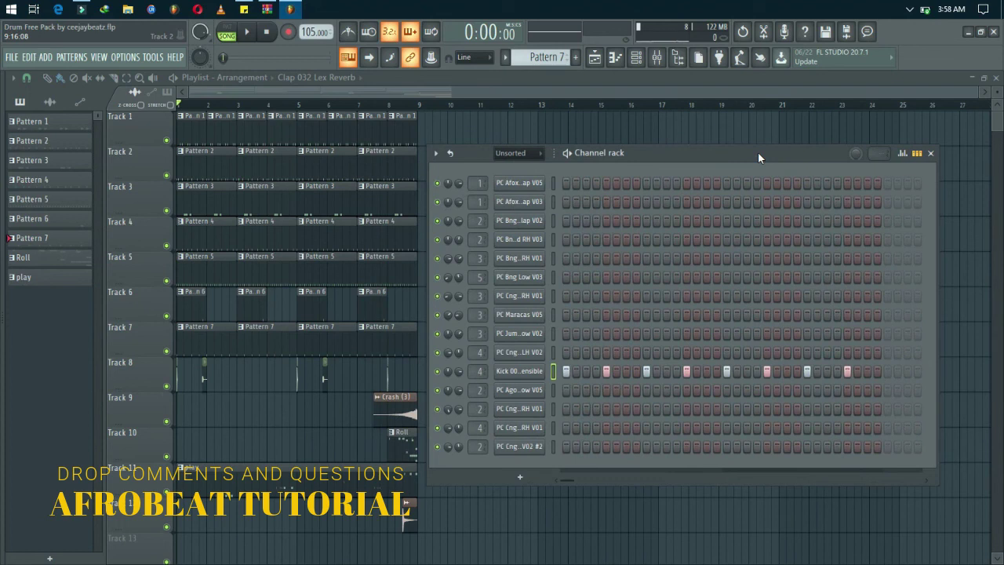